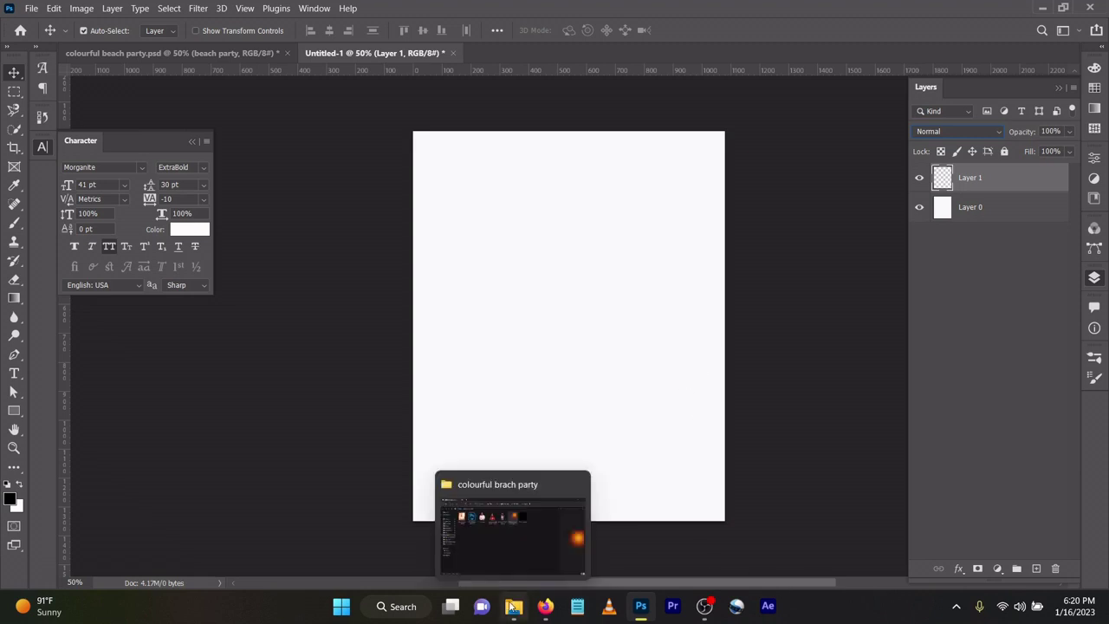
# Bring up the 'colourful brach party' asset folder in File Explorer
pyautogui.click(511, 606)
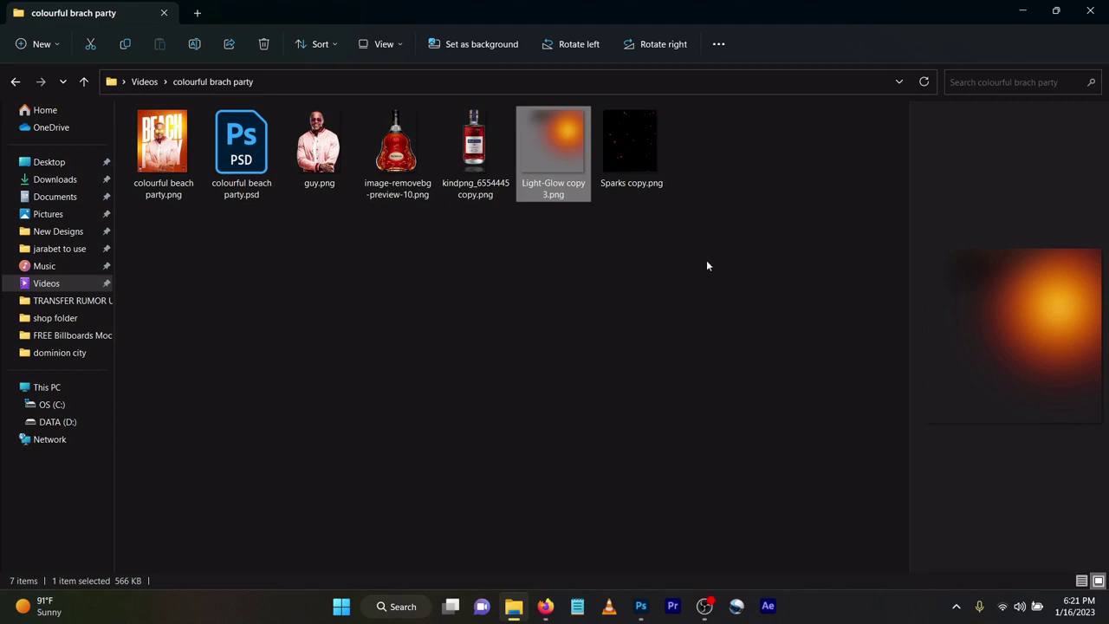
# Switch back to the blank Untitled-1 canvas in Photoshop
pyautogui.click(637, 606)
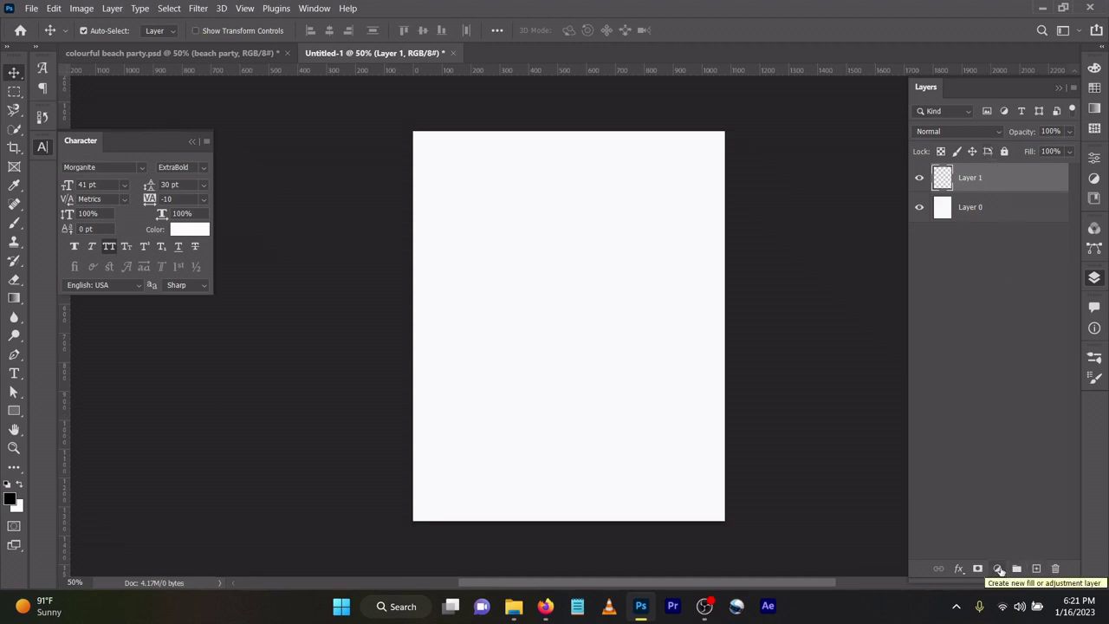
# Add a Gradient fill layer and bring up its Gradient Editor
pyautogui.click(999, 569)
pyautogui.click(1019, 329)
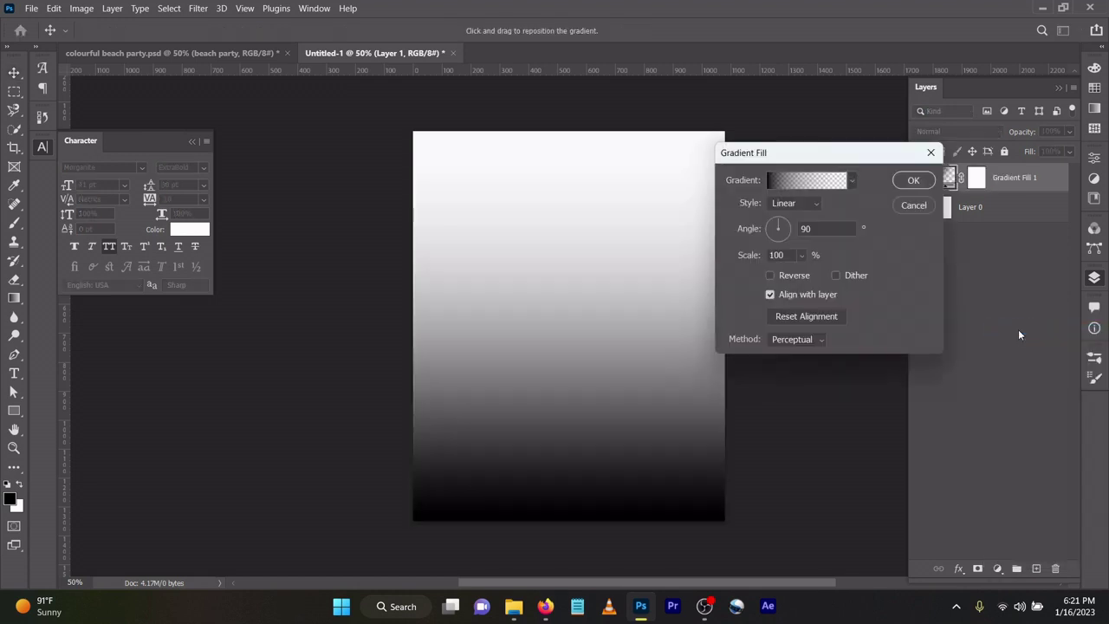
pyautogui.click(790, 185)
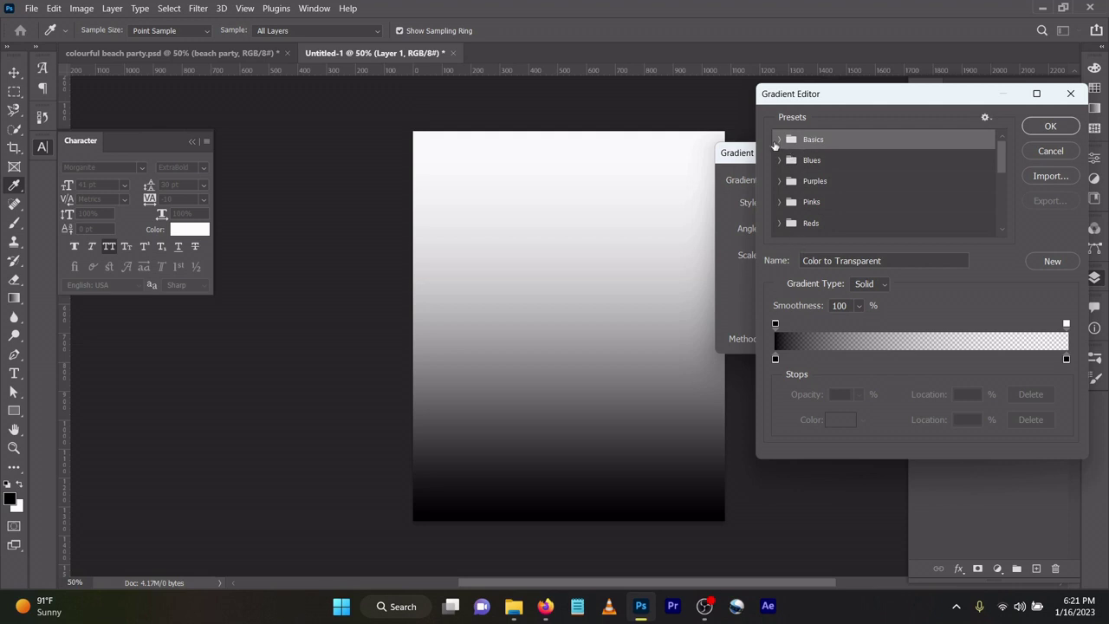
# Use the Foreground to Background preset with stops 9c010b on the left and ff9000 on the right
pyautogui.click(778, 139)
pyautogui.click(797, 162)
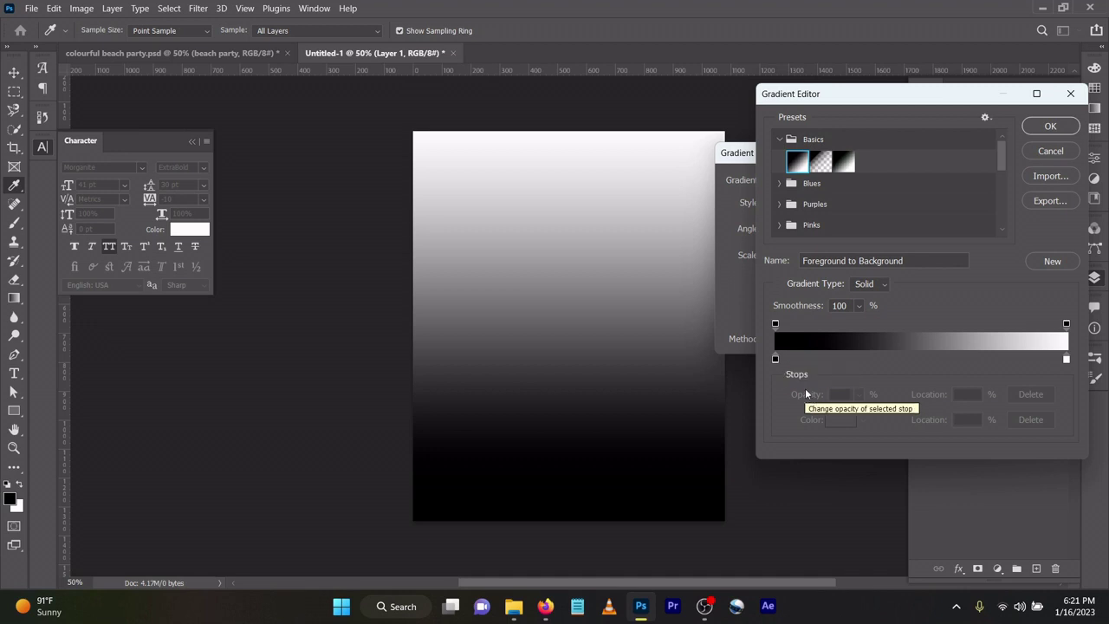
pyautogui.doubleClick(775, 359)
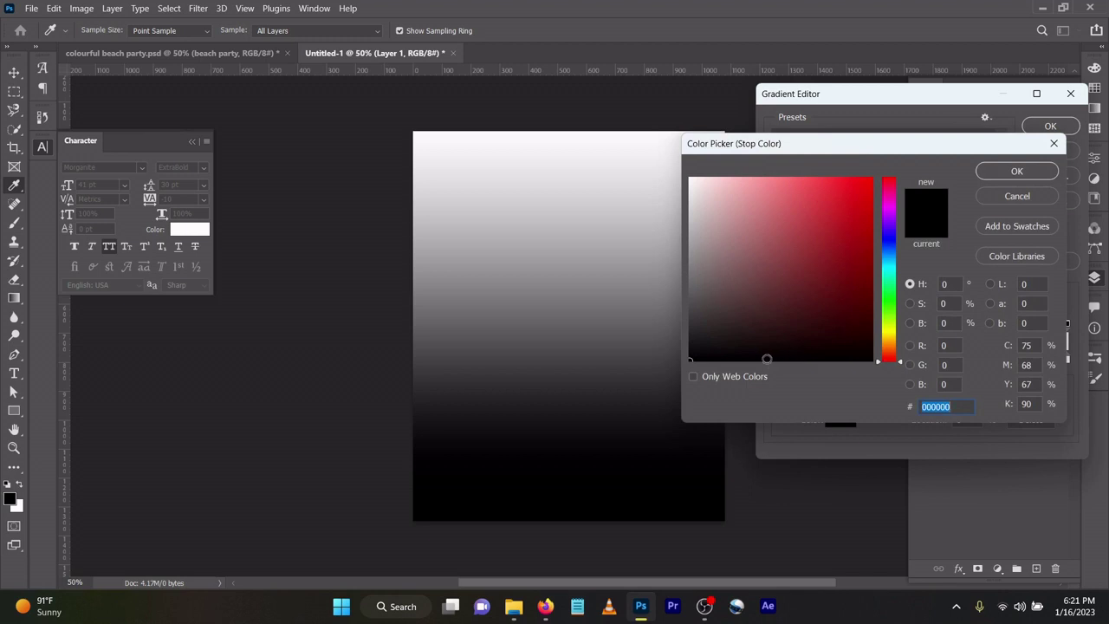
pyautogui.write('9')
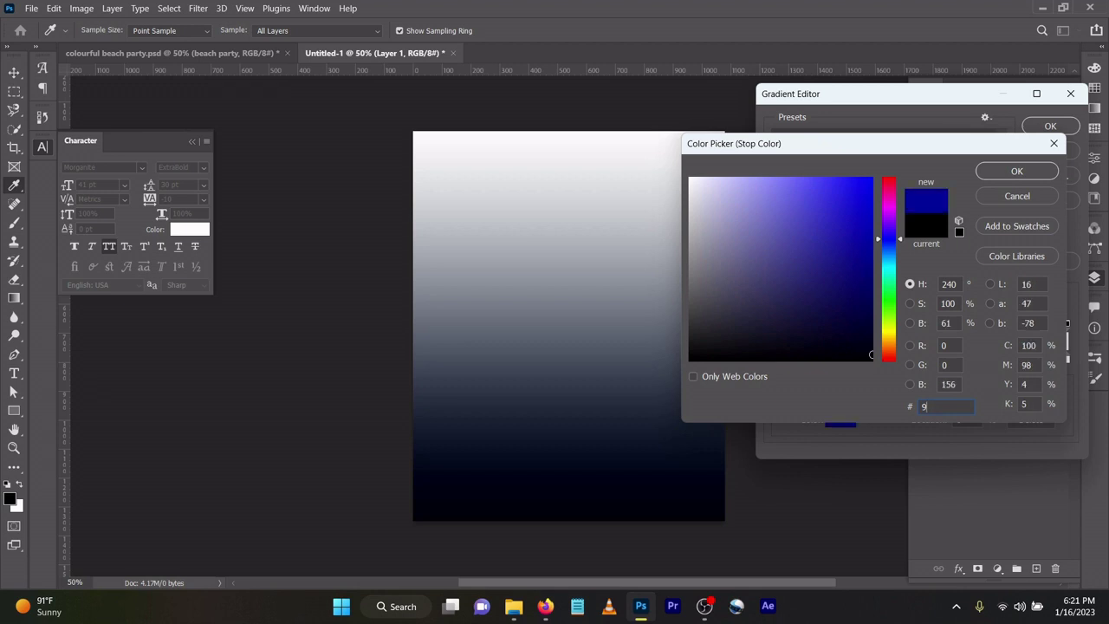
pyautogui.write('c01')
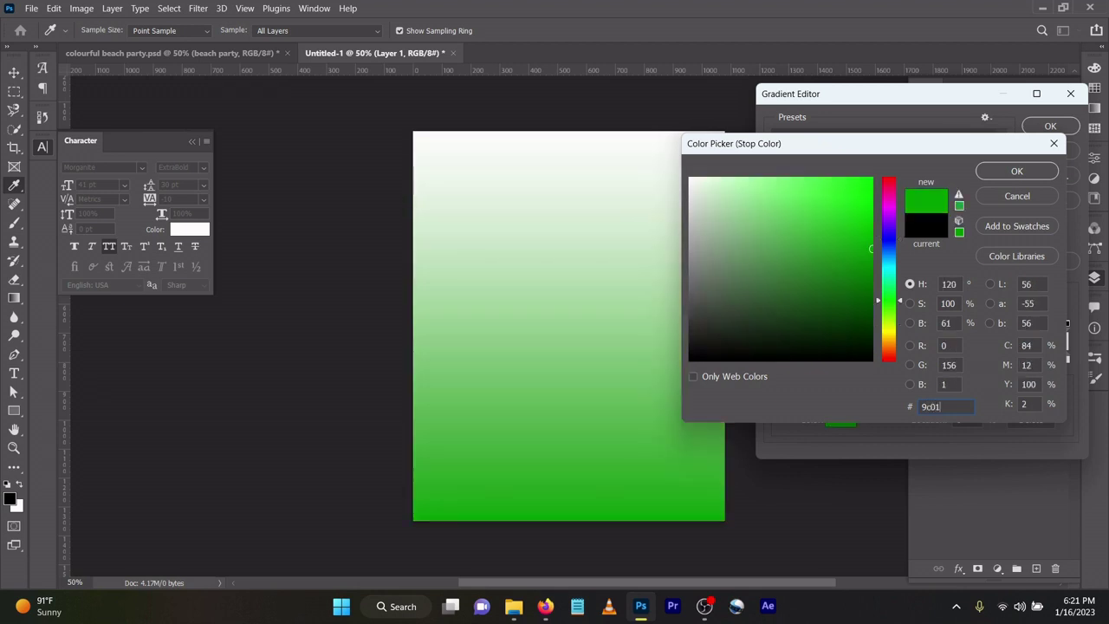
pyautogui.write('0b')
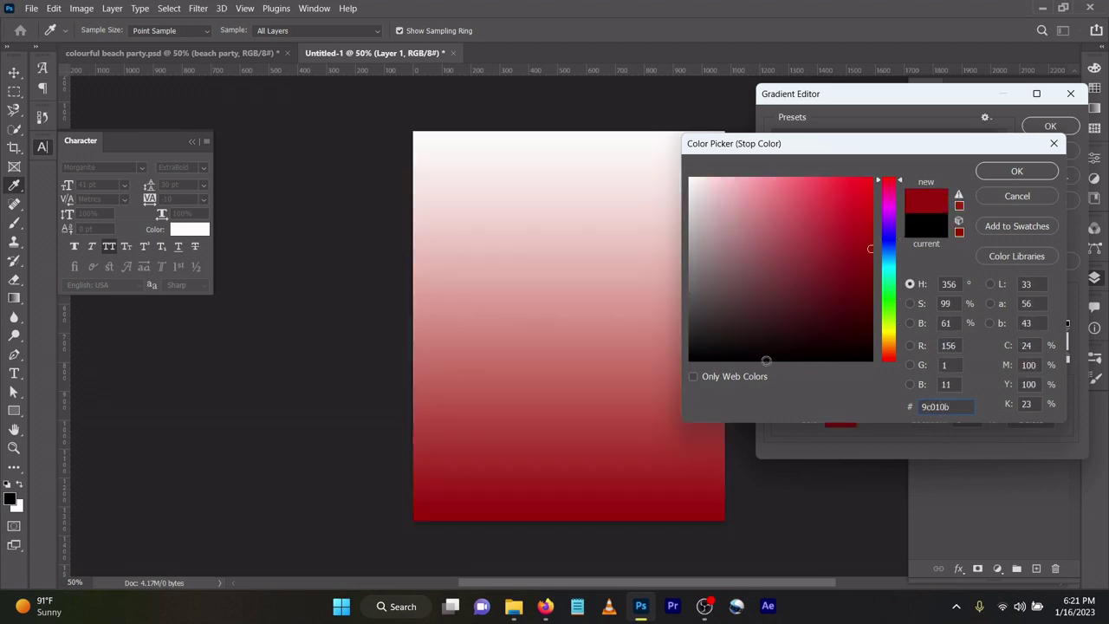
pyautogui.click(986, 173)
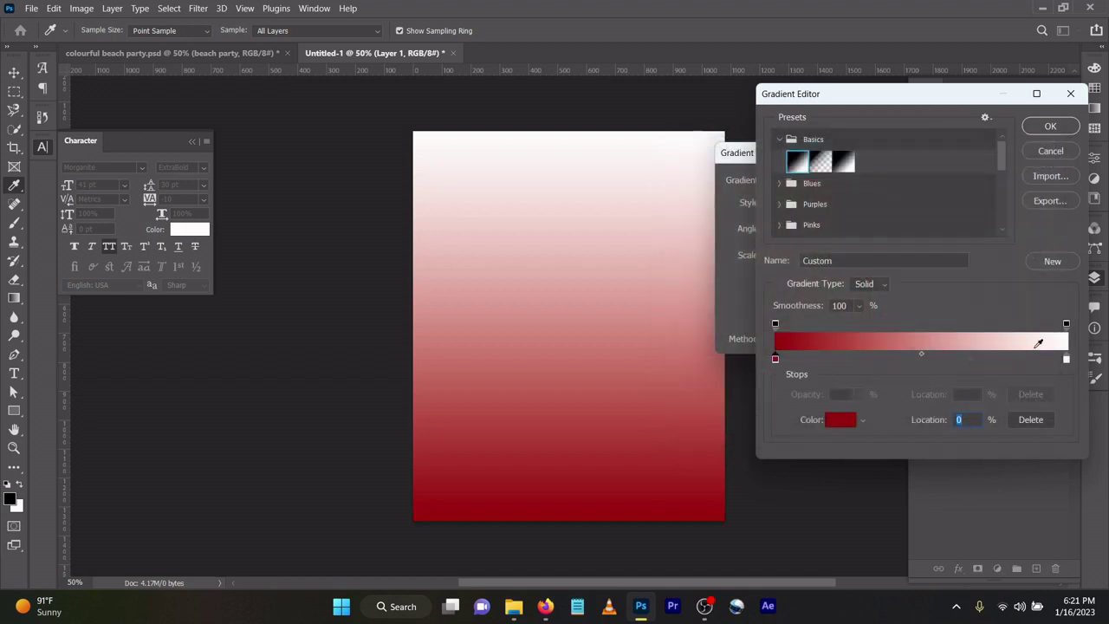
pyautogui.doubleClick(1068, 361)
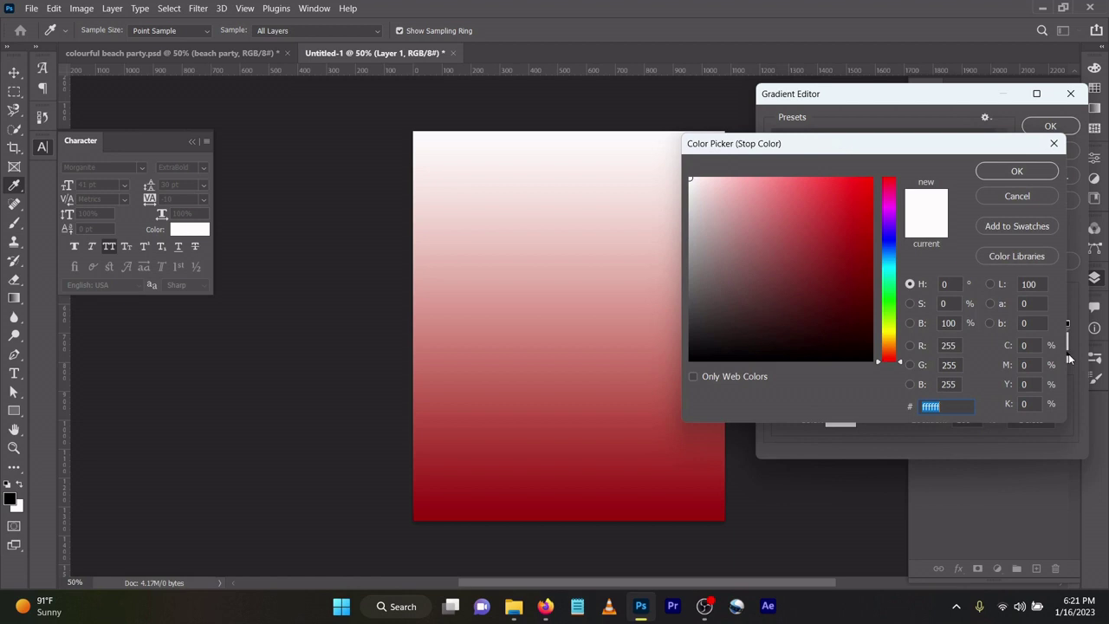
pyautogui.write('ff900')
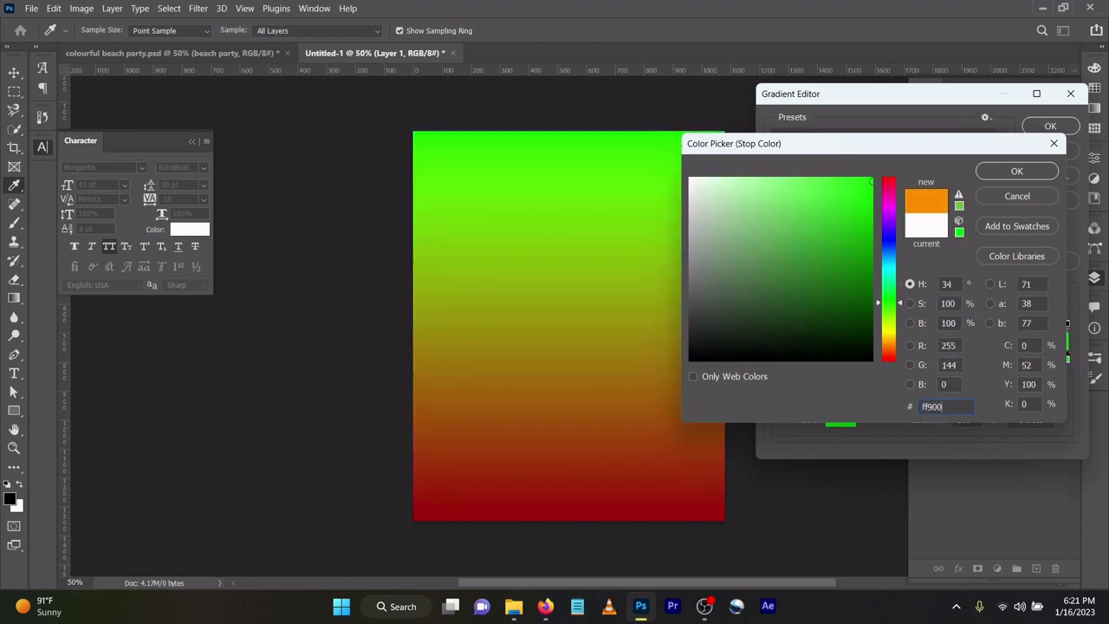
pyautogui.write('0')
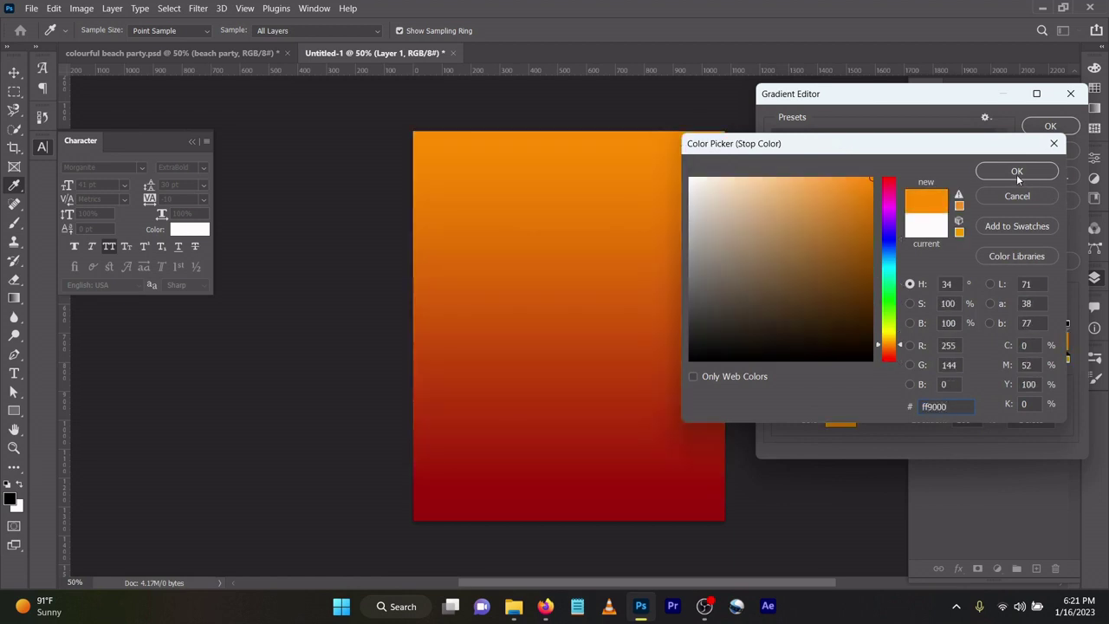
pyautogui.click(1016, 172)
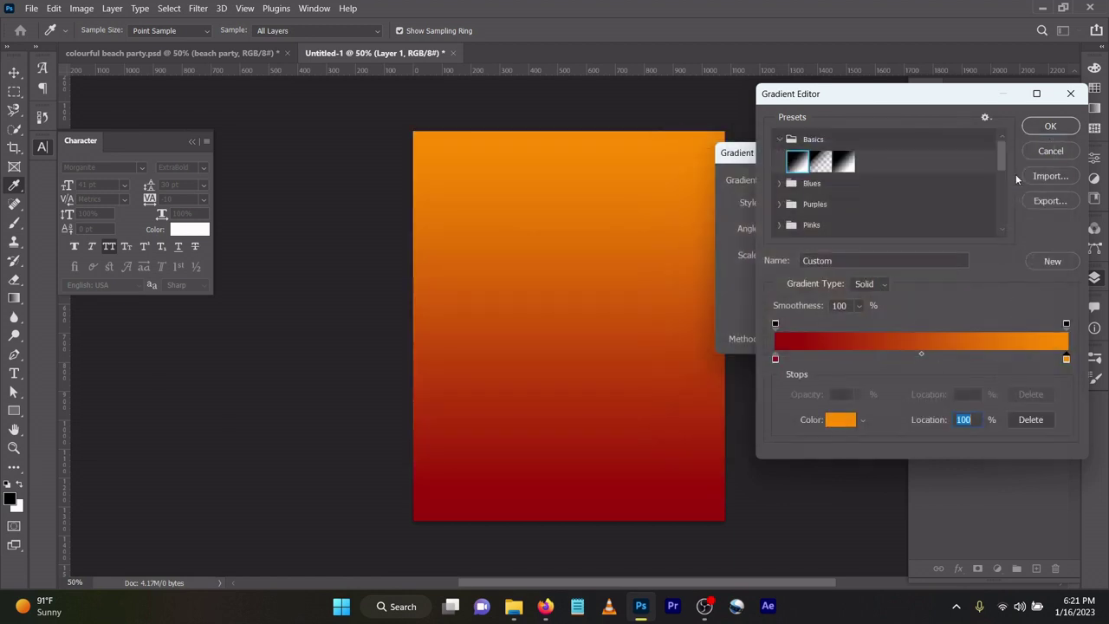
# Apply the gradient fill as Radial, 177% scale, Reversed, with Classic method
pyautogui.click(1059, 126)
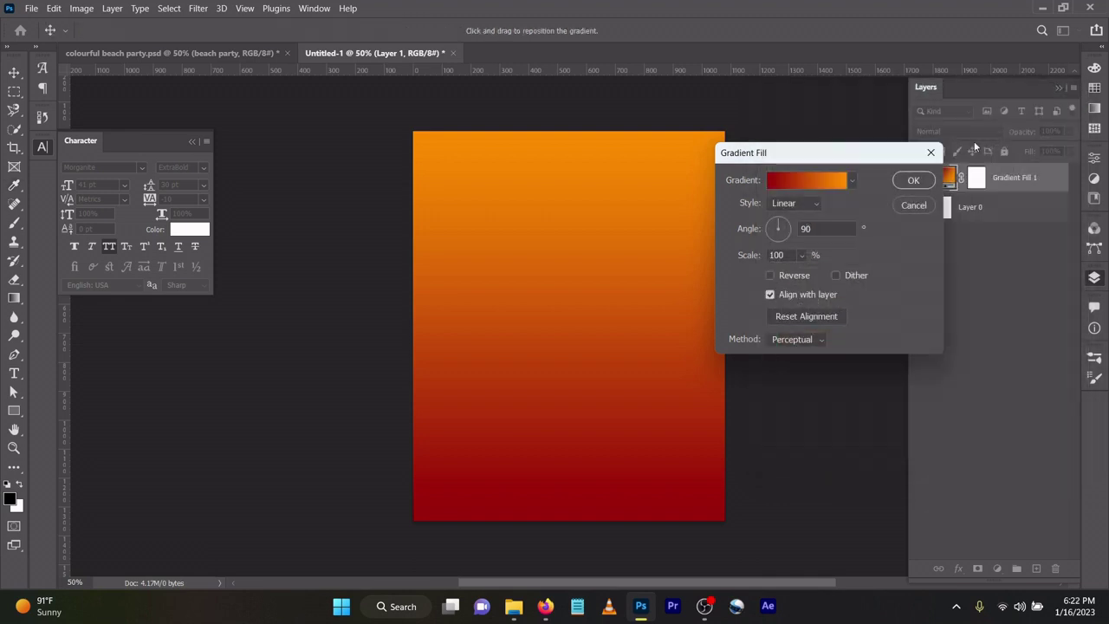
pyautogui.click(797, 203)
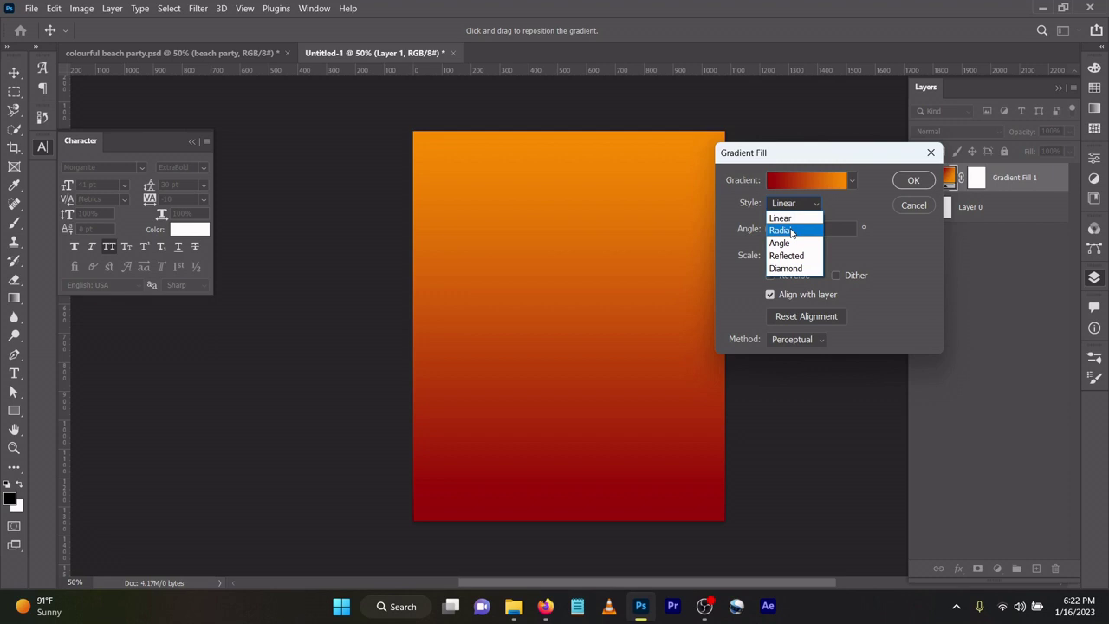
pyautogui.click(791, 230)
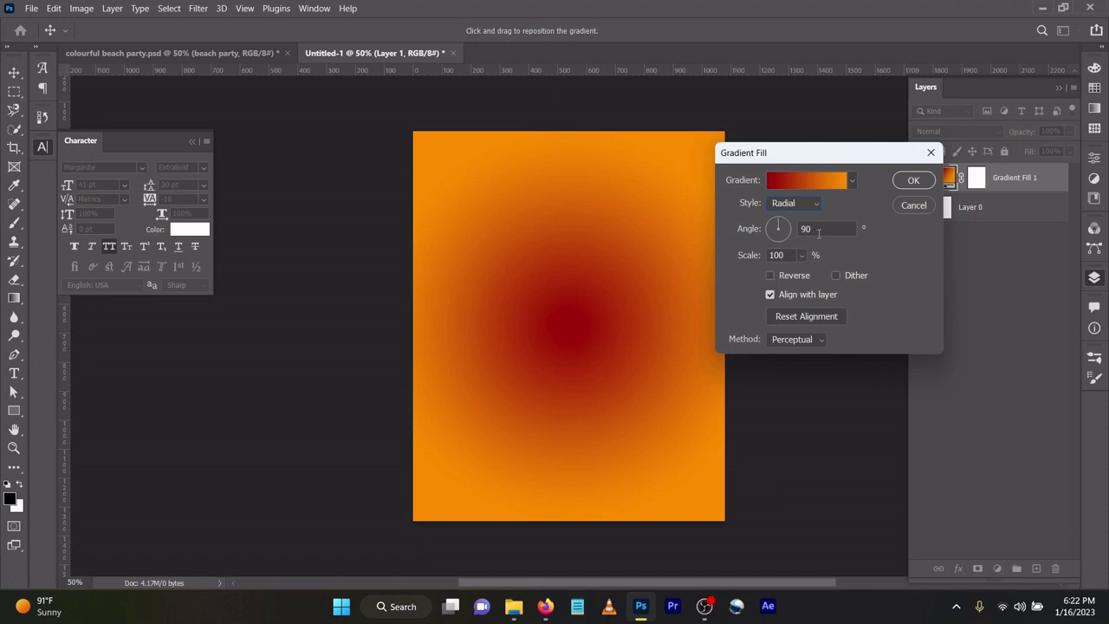
pyautogui.moveTo(789, 254); pyautogui.dragTo(729, 253)
pyautogui.write('177')
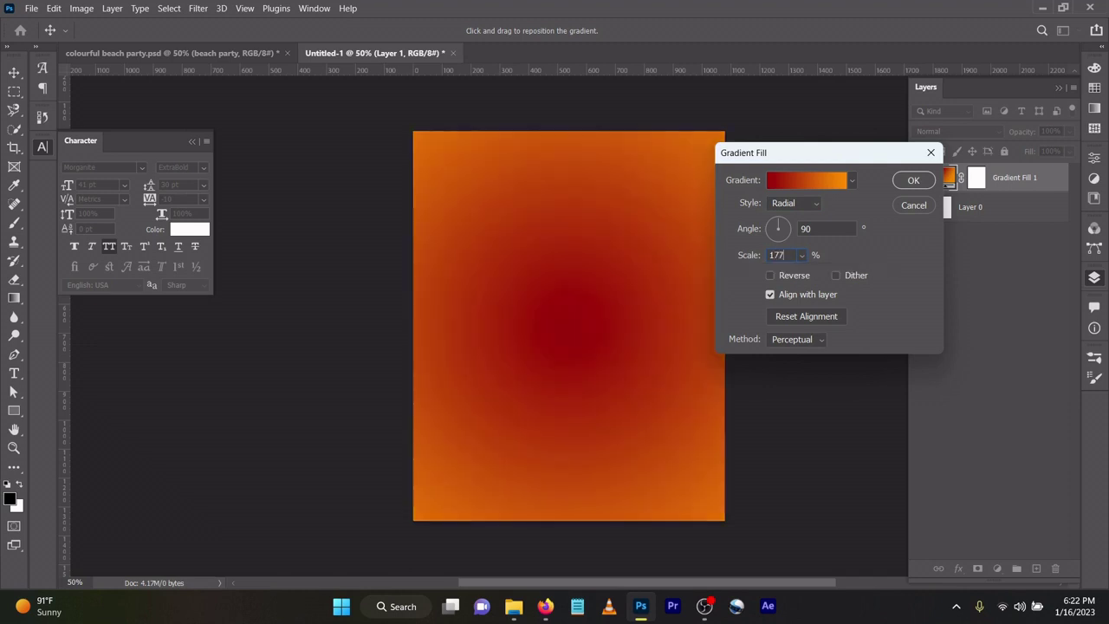
pyautogui.click(771, 276)
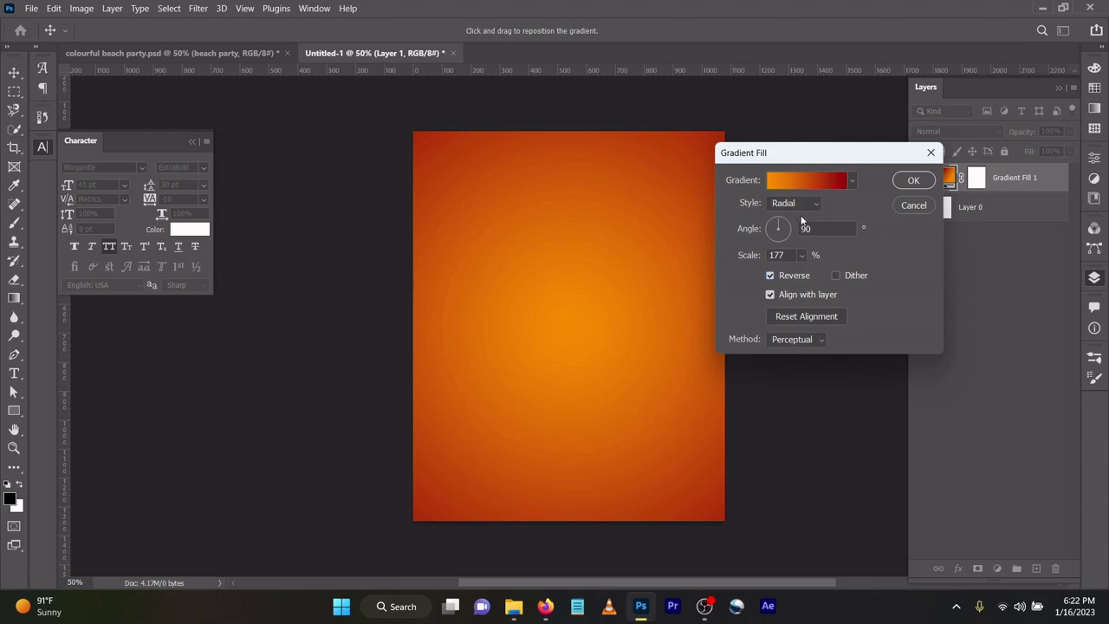
pyautogui.click(807, 339)
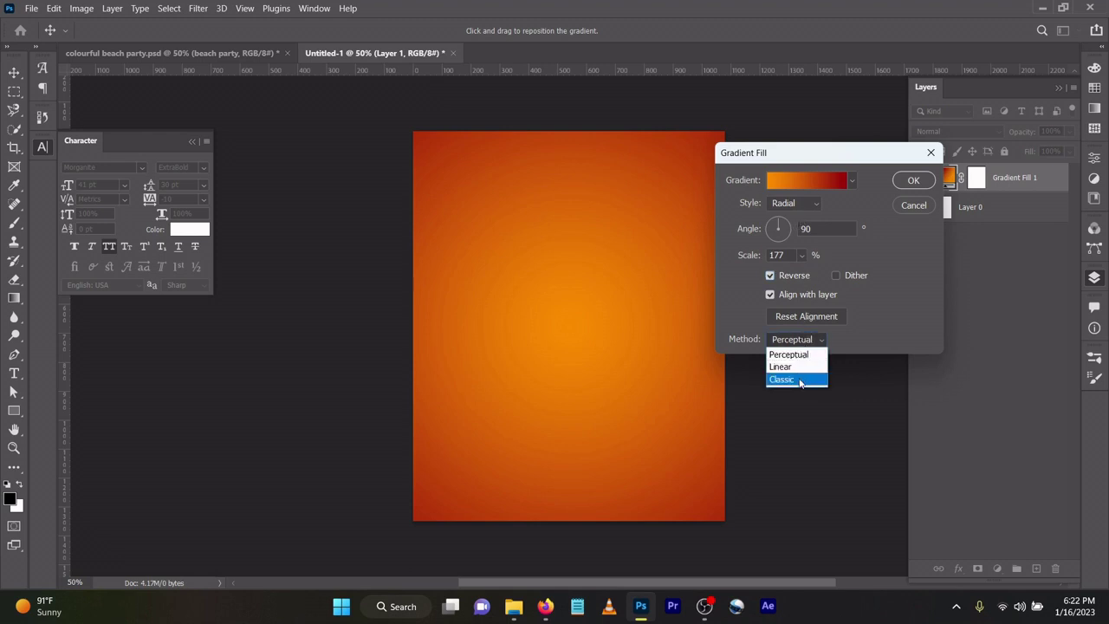
pyautogui.click(800, 380)
pyautogui.click(914, 180)
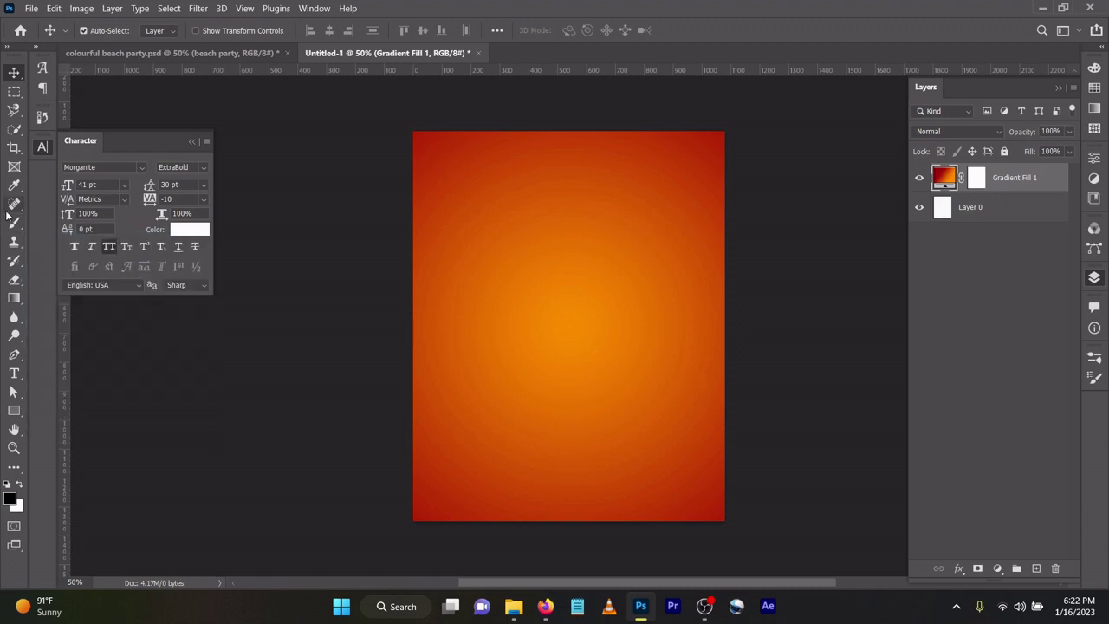
# Add the two-line white text 'BEACH PARTY' near the upper left of the canvas
pyautogui.press('t')
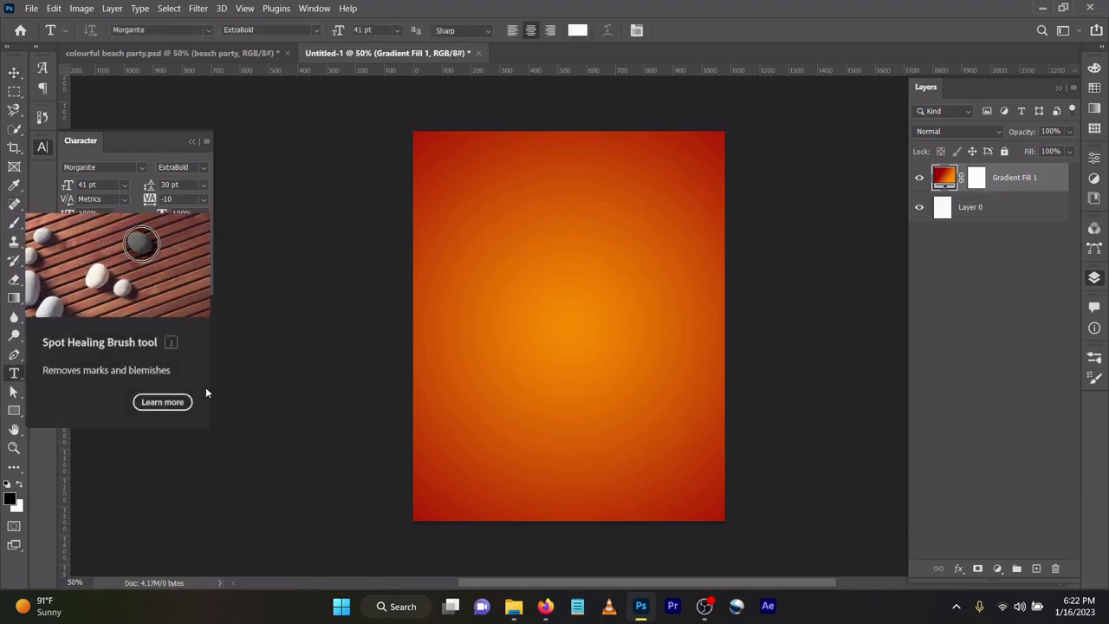
pyautogui.click(481, 246)
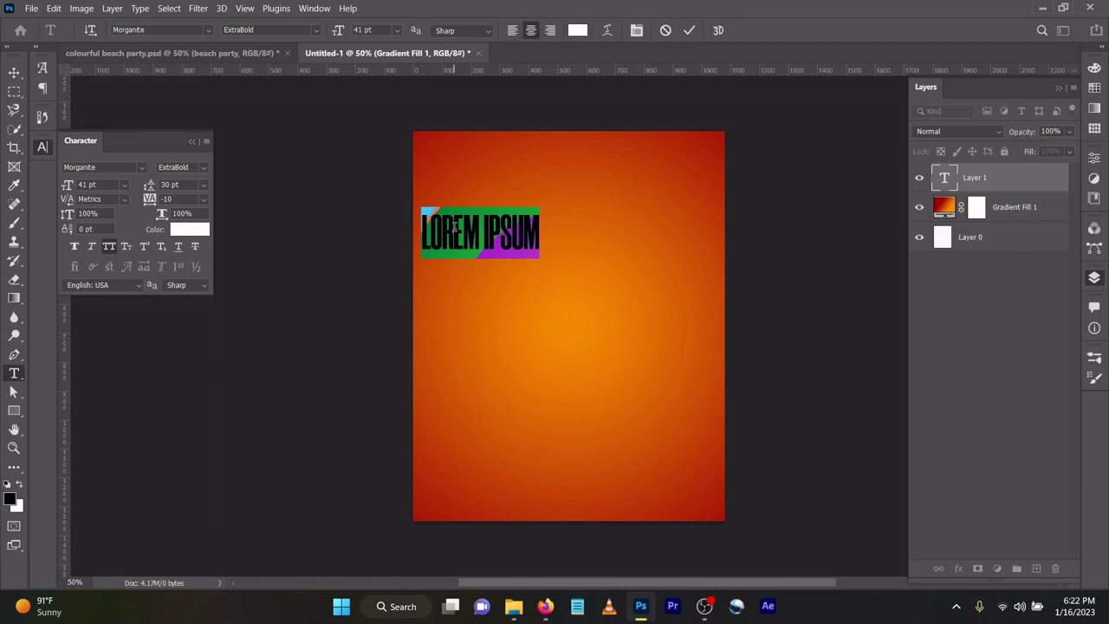
pyautogui.write('BEA')
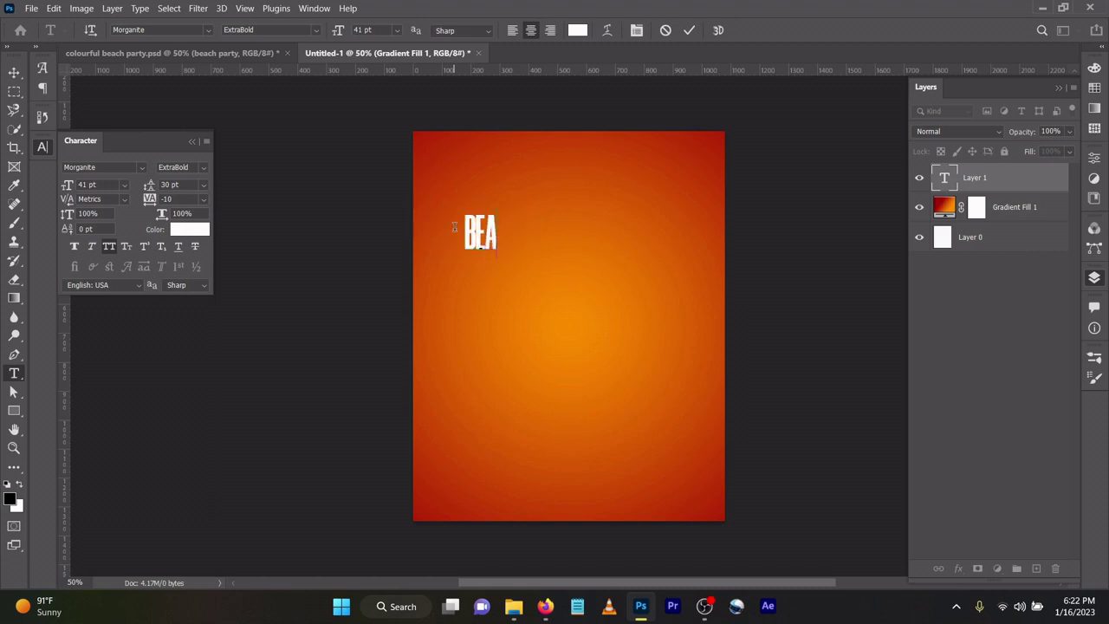
pyautogui.write('CH ')
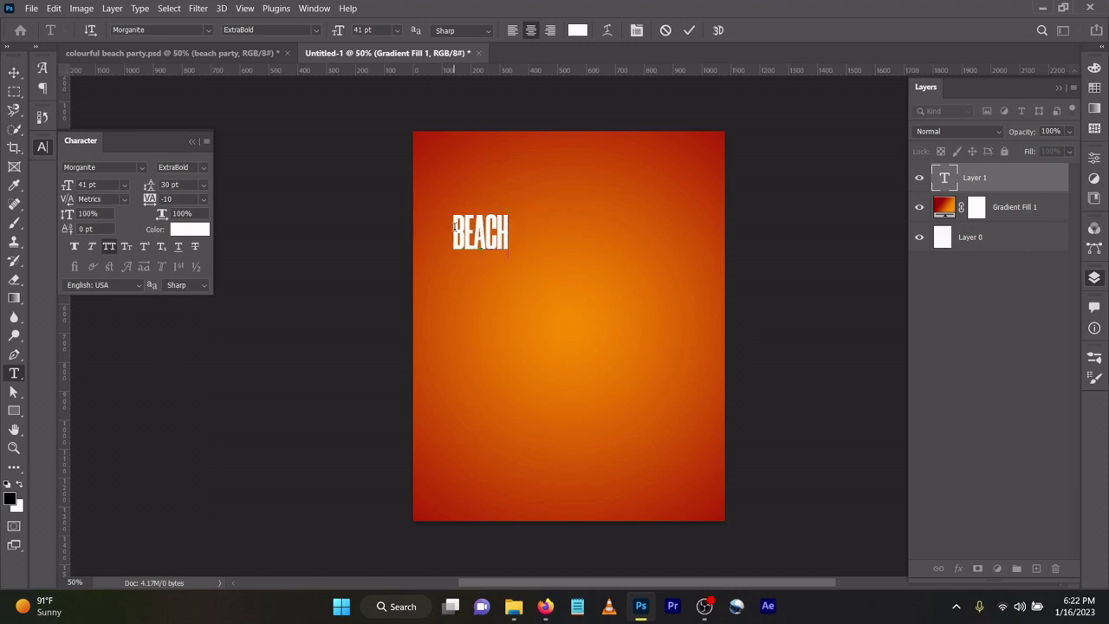
pyautogui.write('PA')
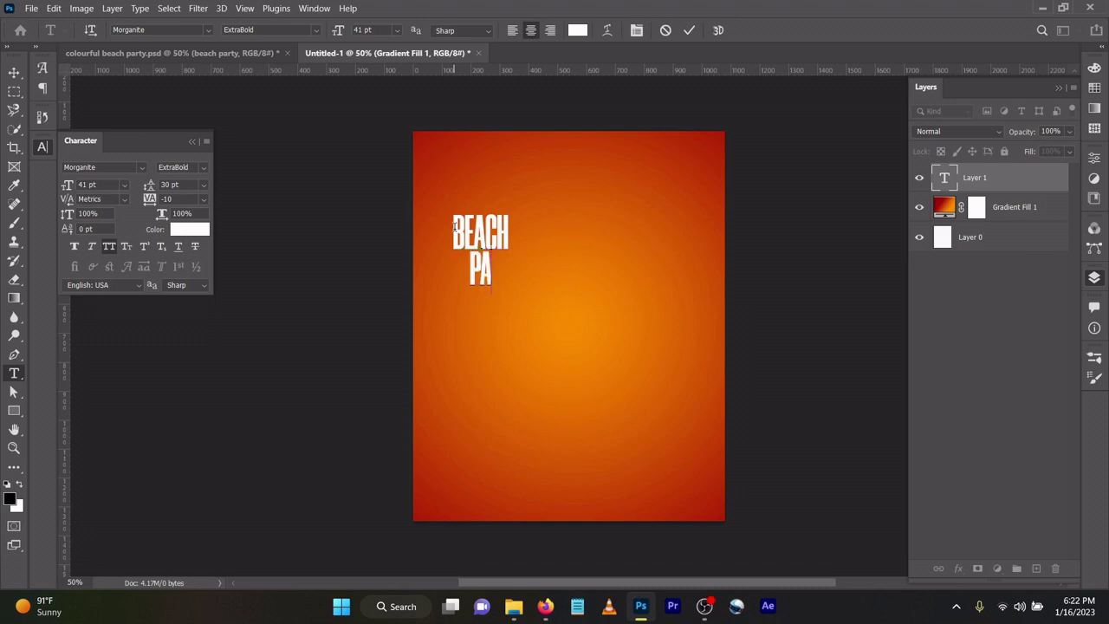
pyautogui.write('RTY')
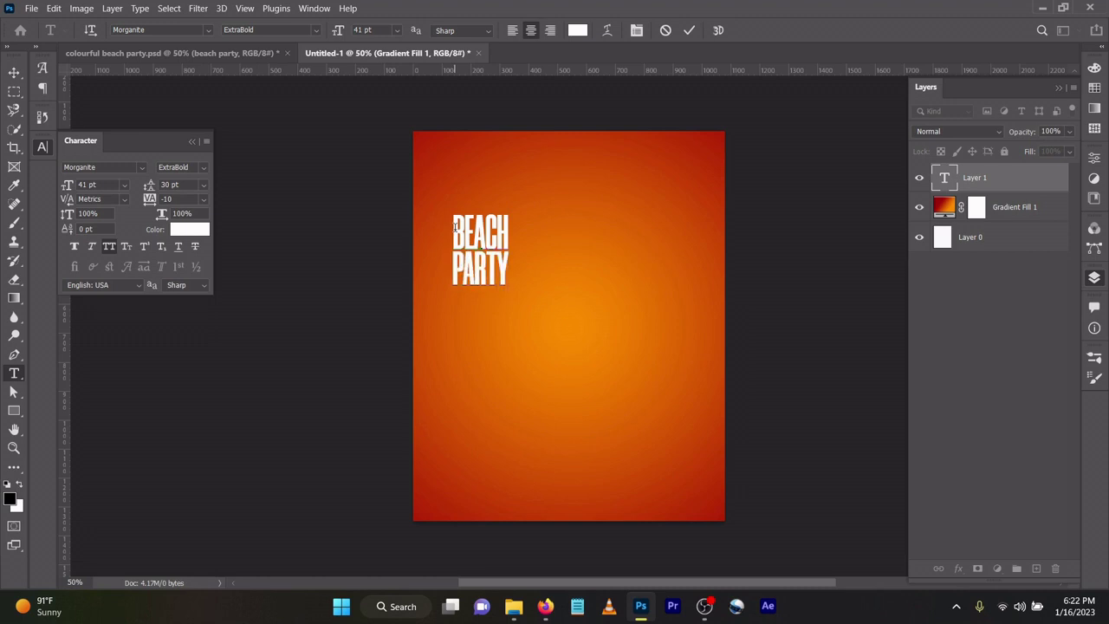
pyautogui.click(689, 31)
pyautogui.click(13, 74)
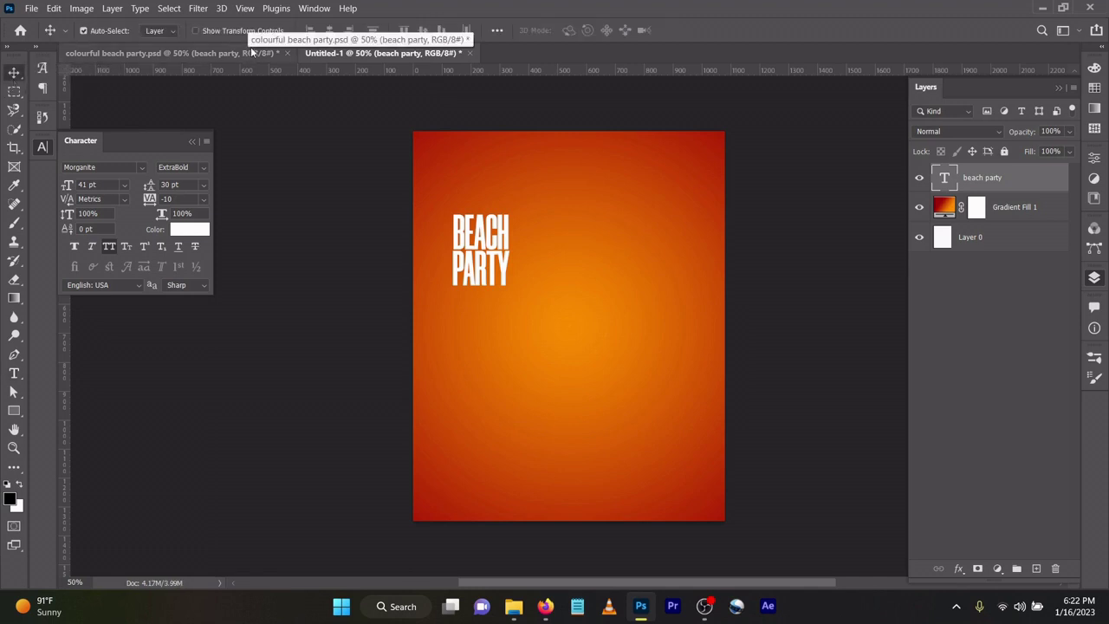
# Enlarge the BEACH PARTY text to 183 pt with 132 pt leading
pyautogui.doubleClick(941, 179)
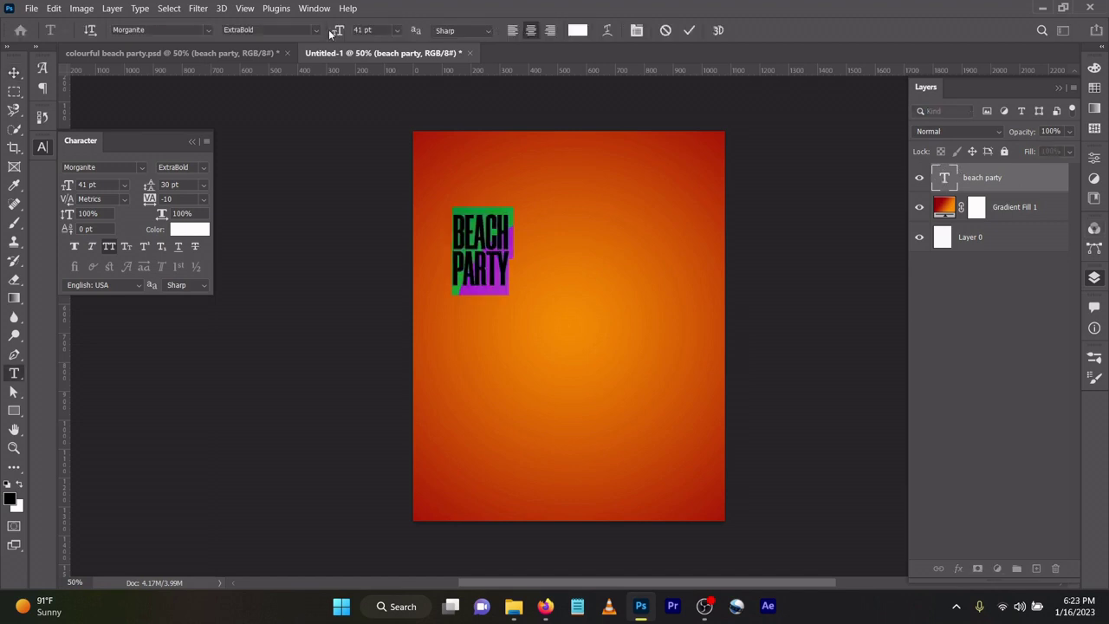
pyautogui.click(381, 30)
pyautogui.write('183')
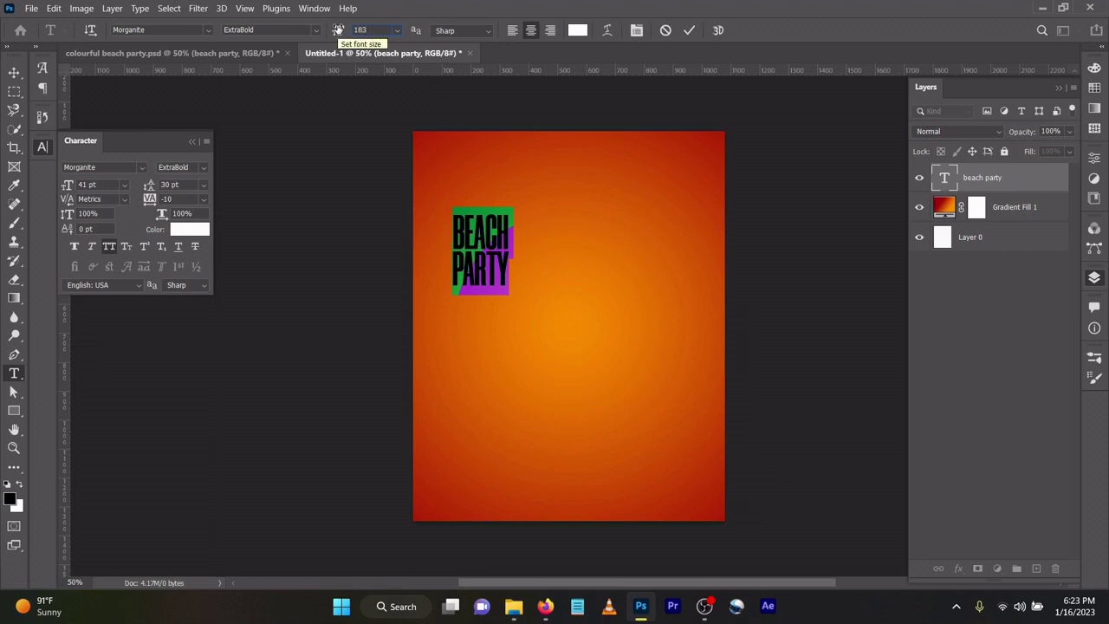
pyautogui.press('Return')
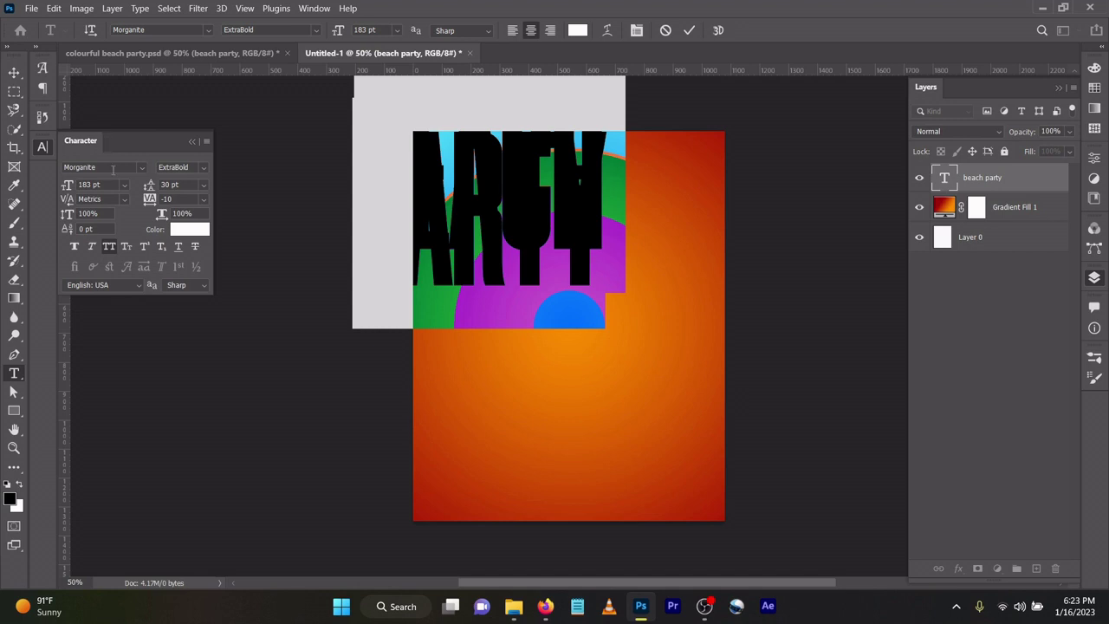
pyautogui.moveTo(144, 184); pyautogui.dragTo(219, 212)
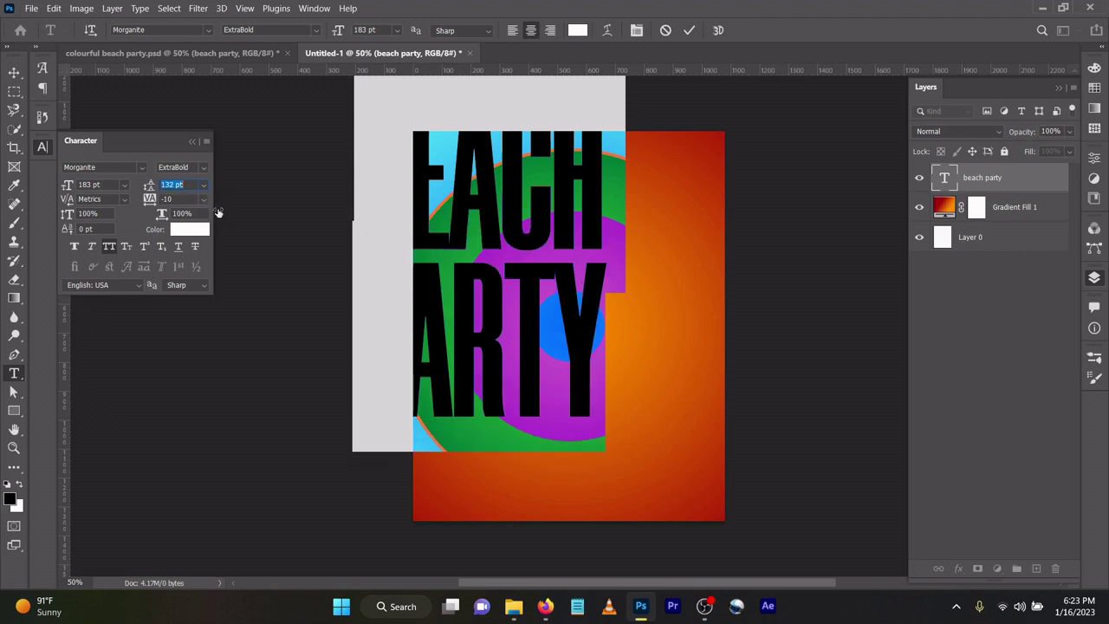
pyautogui.click(689, 31)
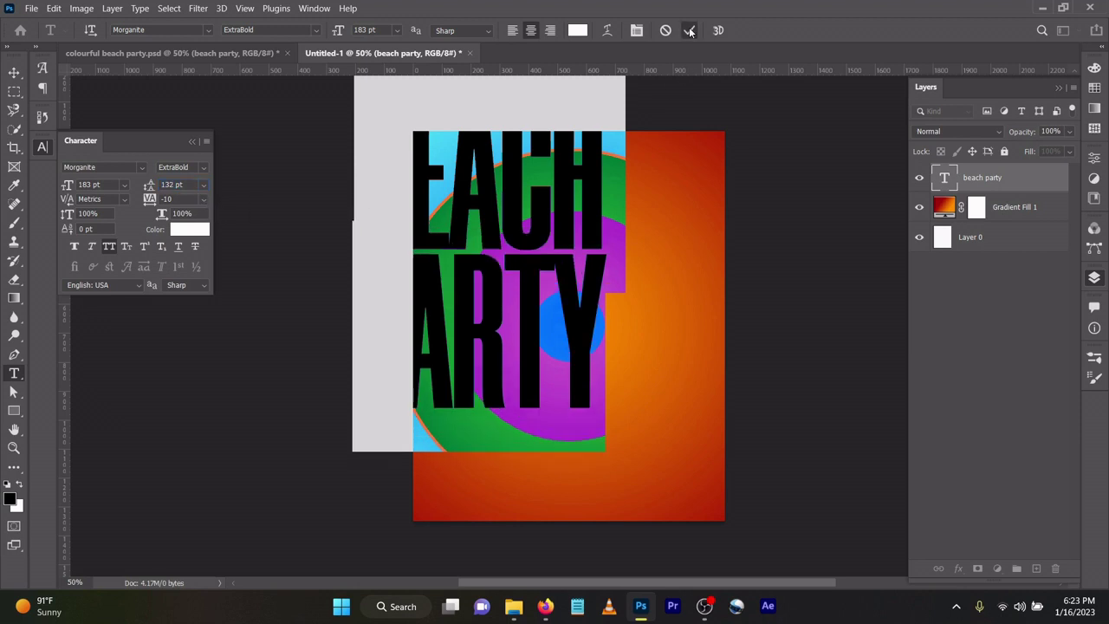
# Centre the BEACH PARTY text on the flyer and hide the rulers
pyautogui.press('v')
pyautogui.moveTo(595, 181); pyautogui.dragTo(680, 258)
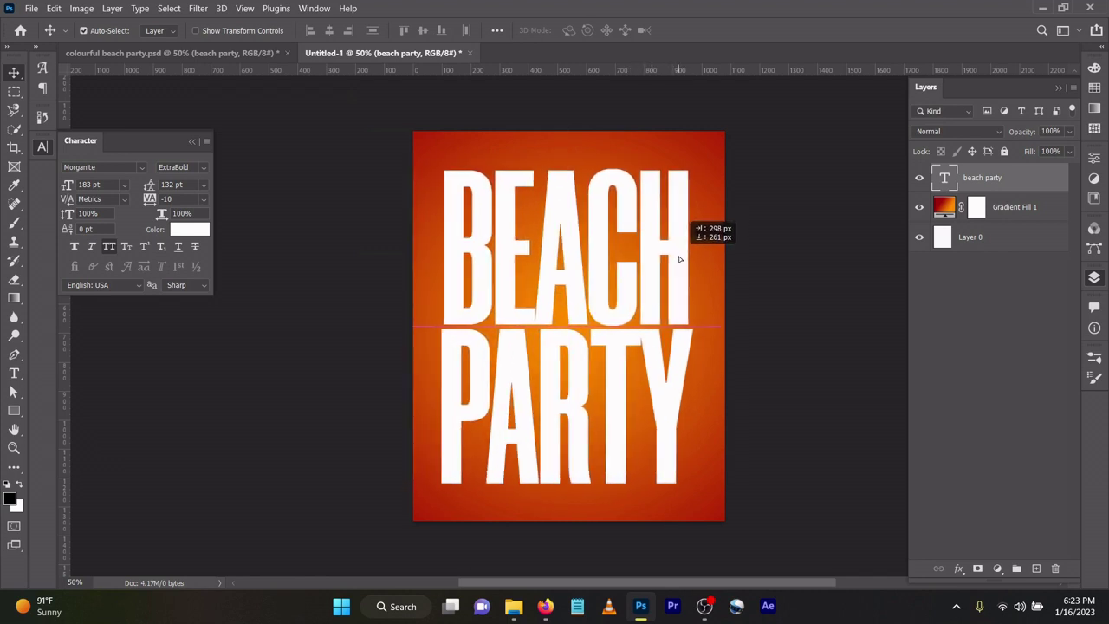
pyautogui.moveTo(680, 259); pyautogui.dragTo(683, 256)
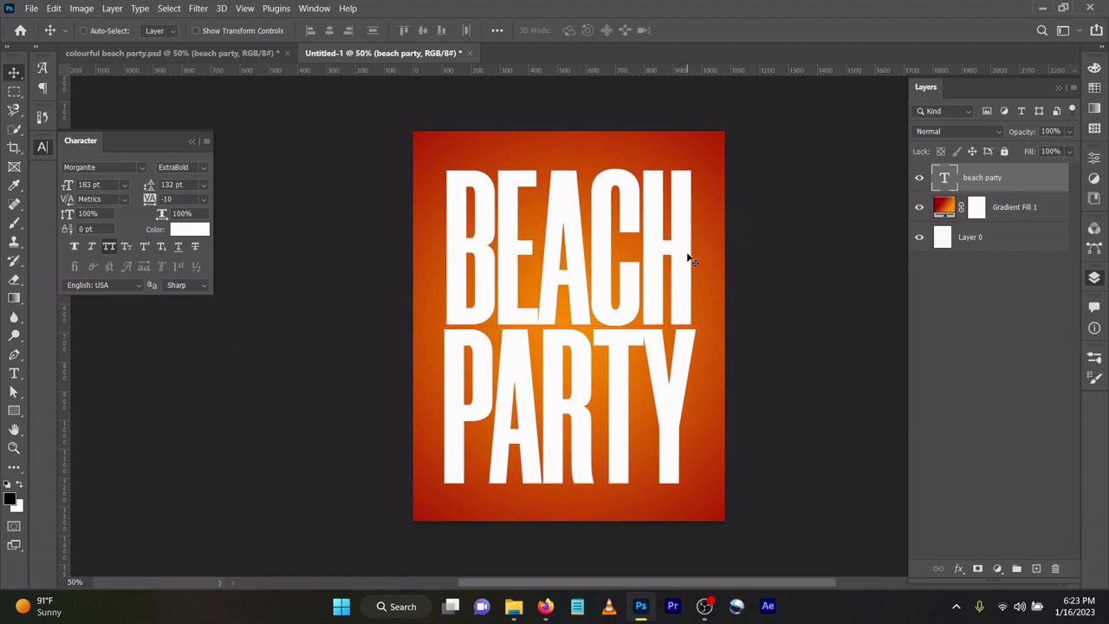
pyautogui.hotkey('ctrl', 'r')
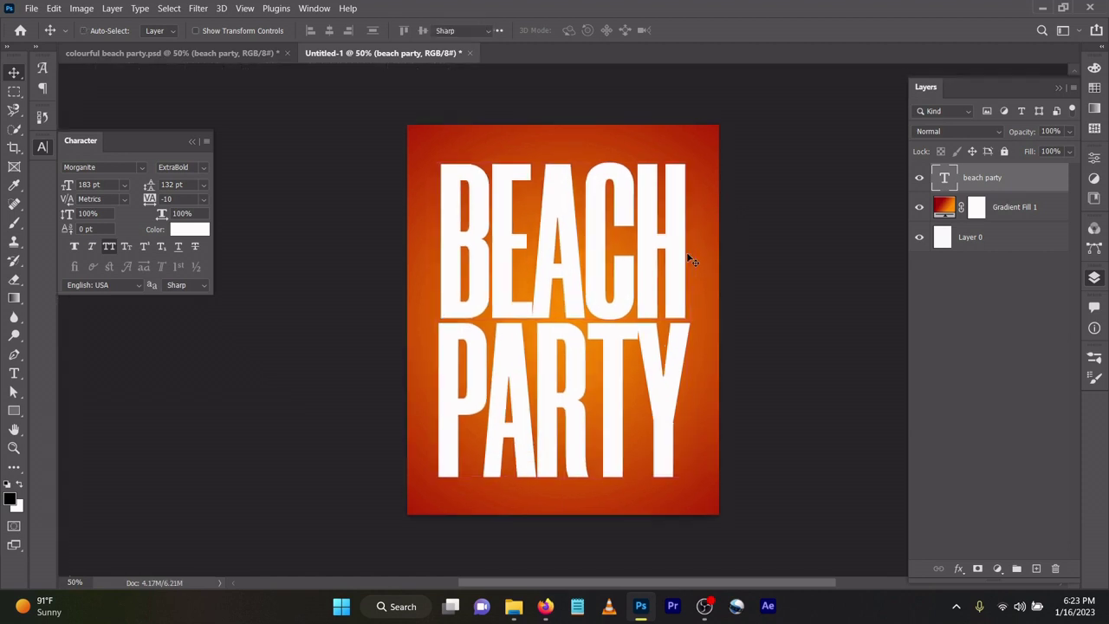
# Skew the BEACH PARTY text into an upward tilt, then drag guy.png onto the canvas
pyautogui.press('t')
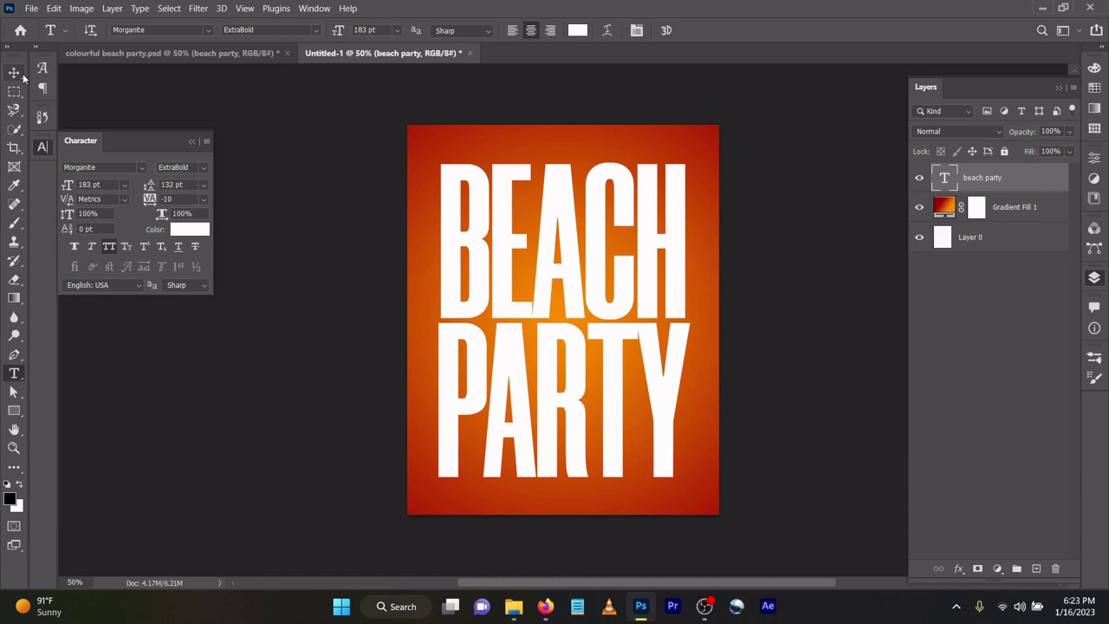
pyautogui.click(19, 75)
pyautogui.hotkey('ctrl', 't')
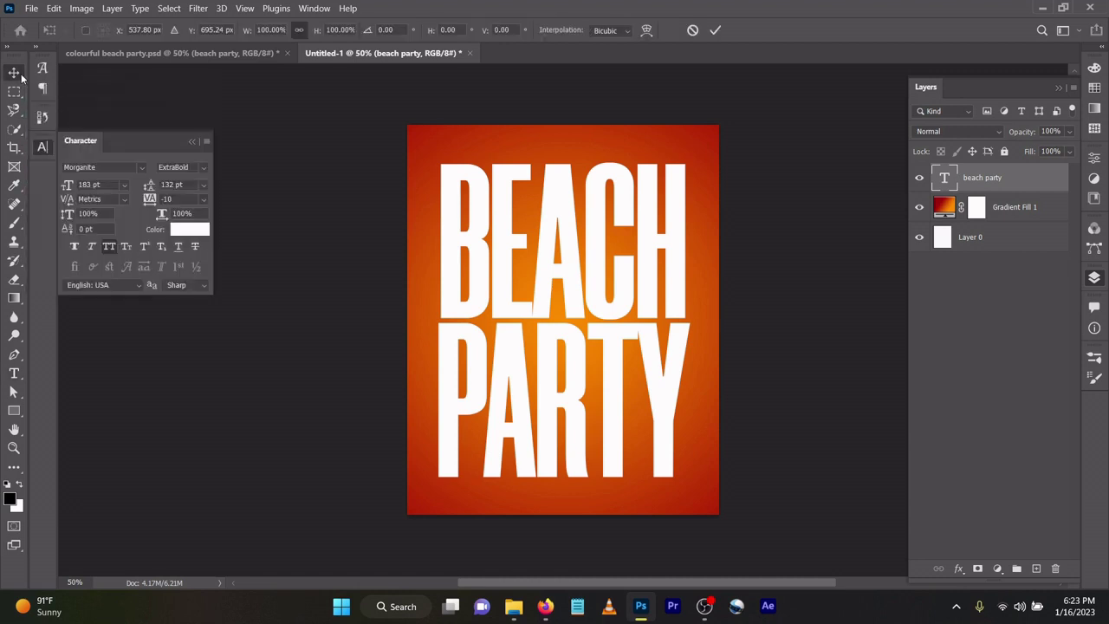
pyautogui.rightClick(514, 260)
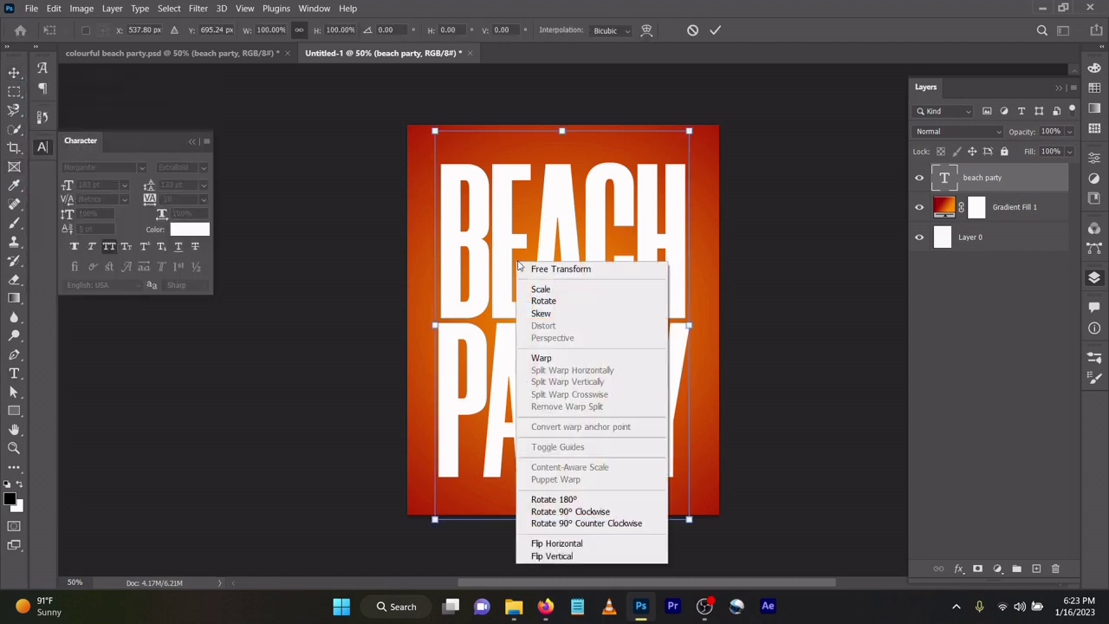
pyautogui.click(542, 313)
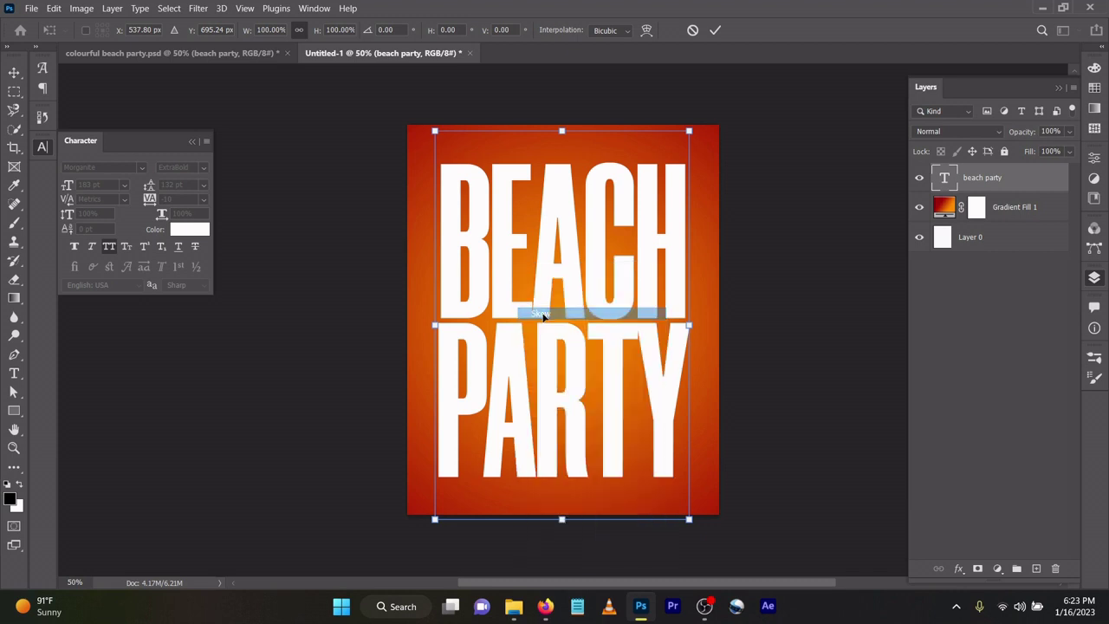
pyautogui.moveTo(689, 521); pyautogui.dragTo(669, 515)
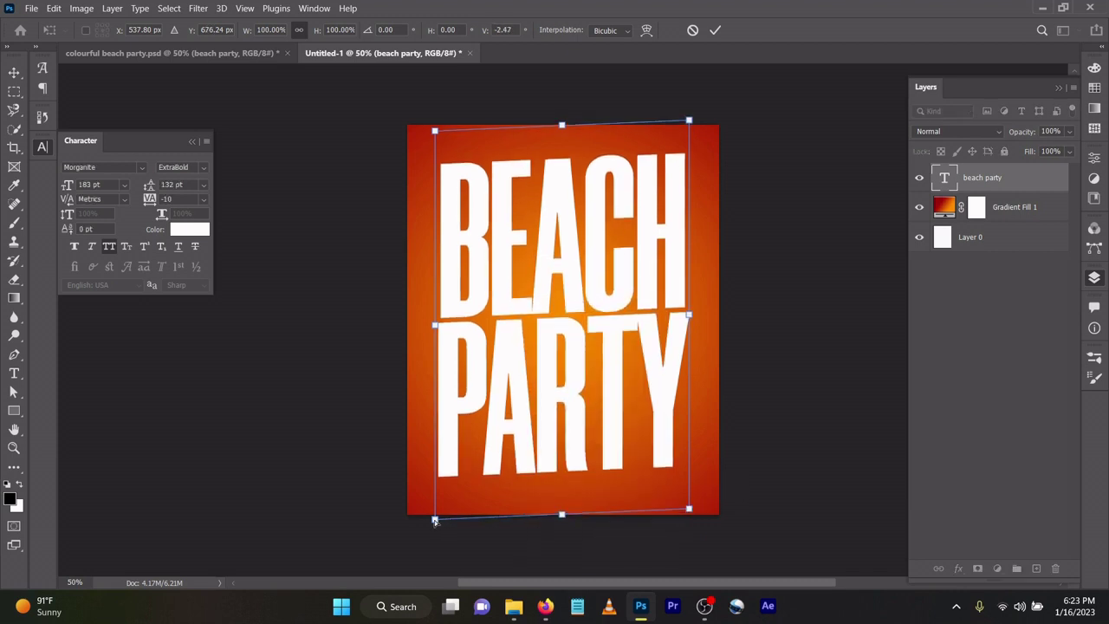
pyautogui.moveTo(434, 519); pyautogui.dragTo(435, 523)
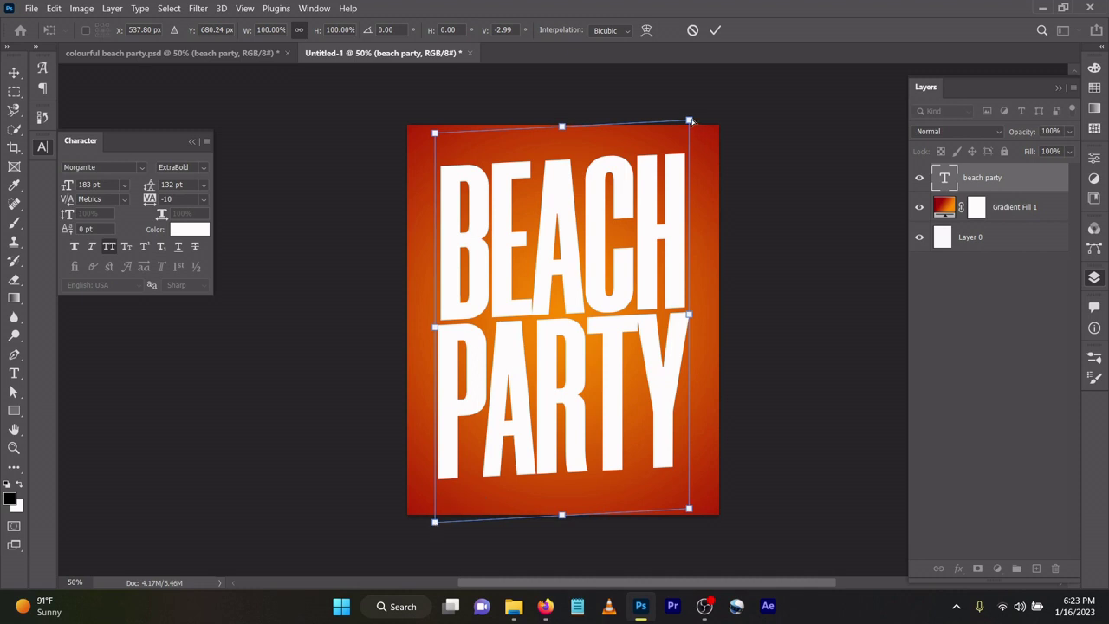
pyautogui.moveTo(691, 121); pyautogui.dragTo(691, 117)
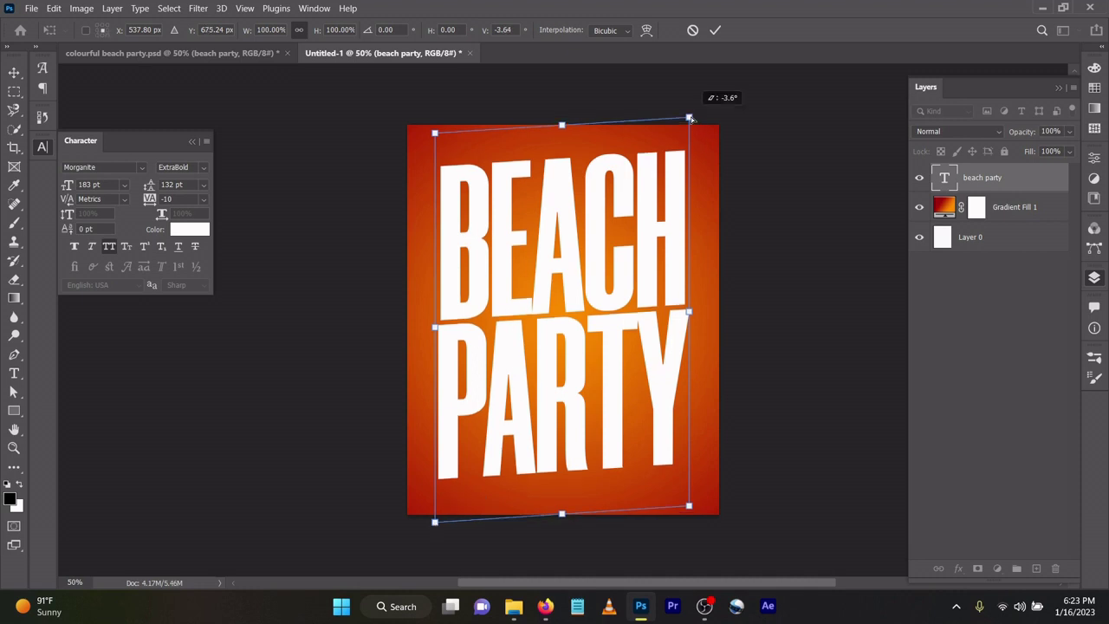
pyautogui.click(716, 30)
pyautogui.moveTo(514, 605)
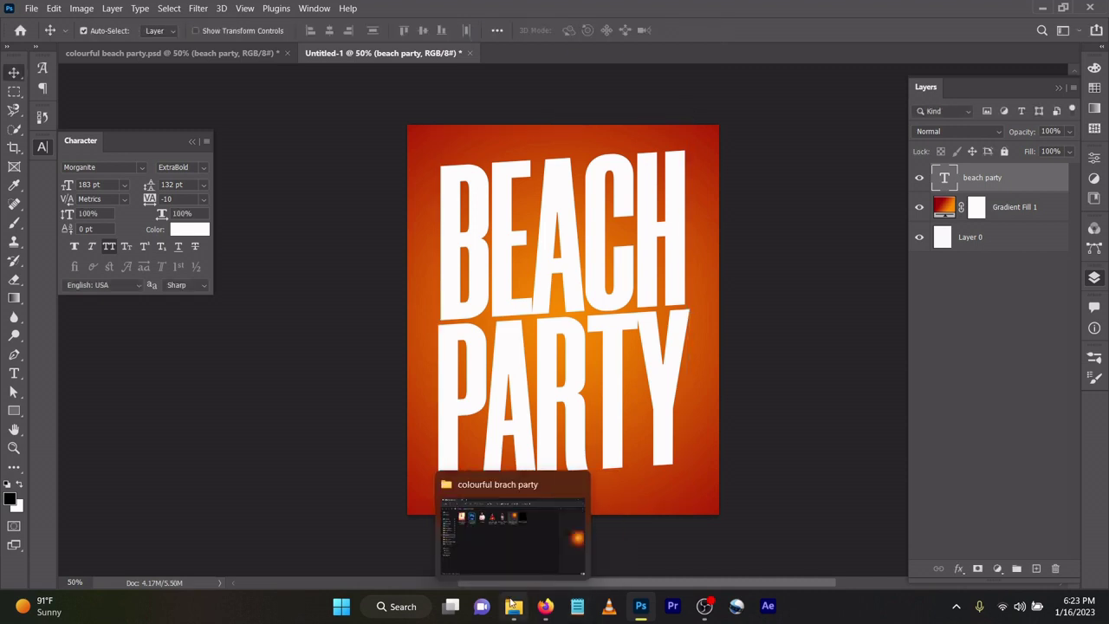
pyautogui.click(493, 528)
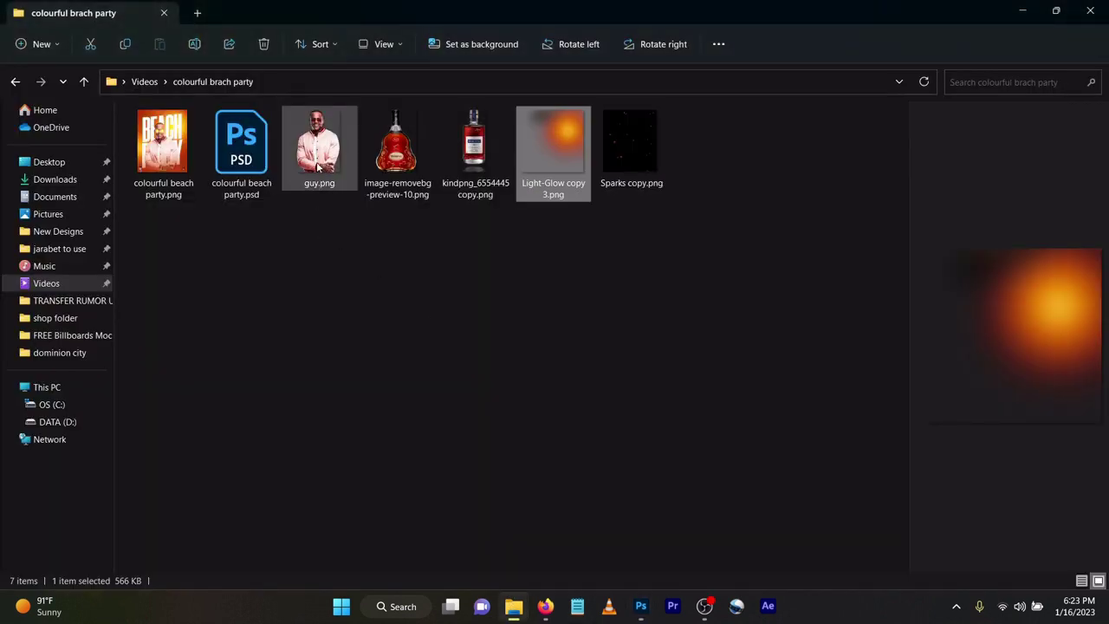
pyautogui.moveTo(318, 168); pyautogui.dragTo(620, 614)
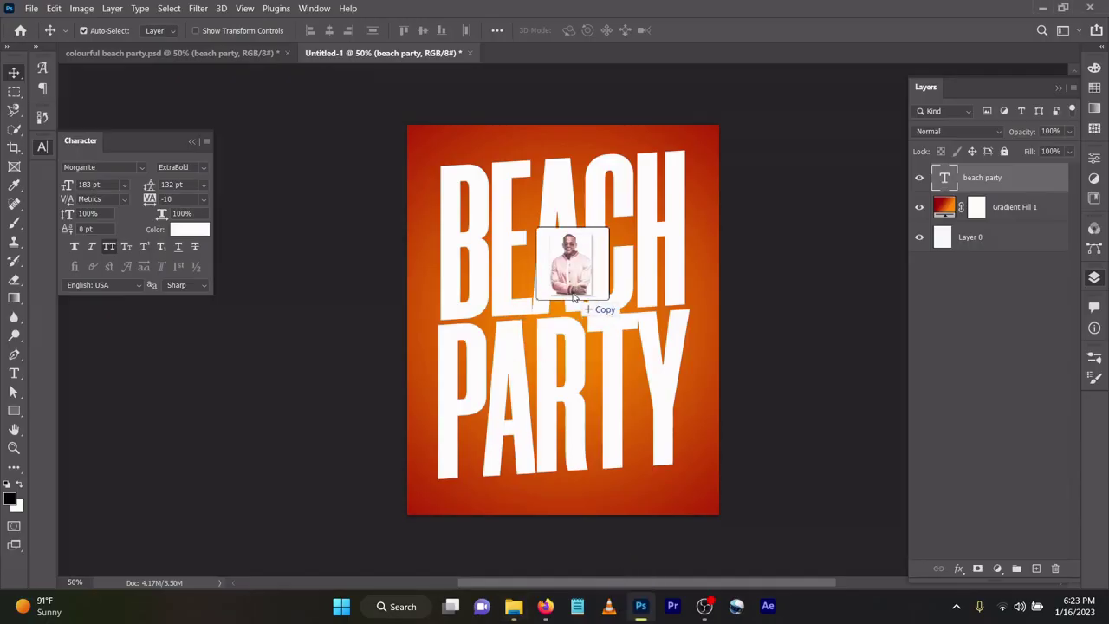
# Place the man's photo lower on the flyer near the bottom edge
pyautogui.moveTo(619, 614); pyautogui.dragTo(572, 296)
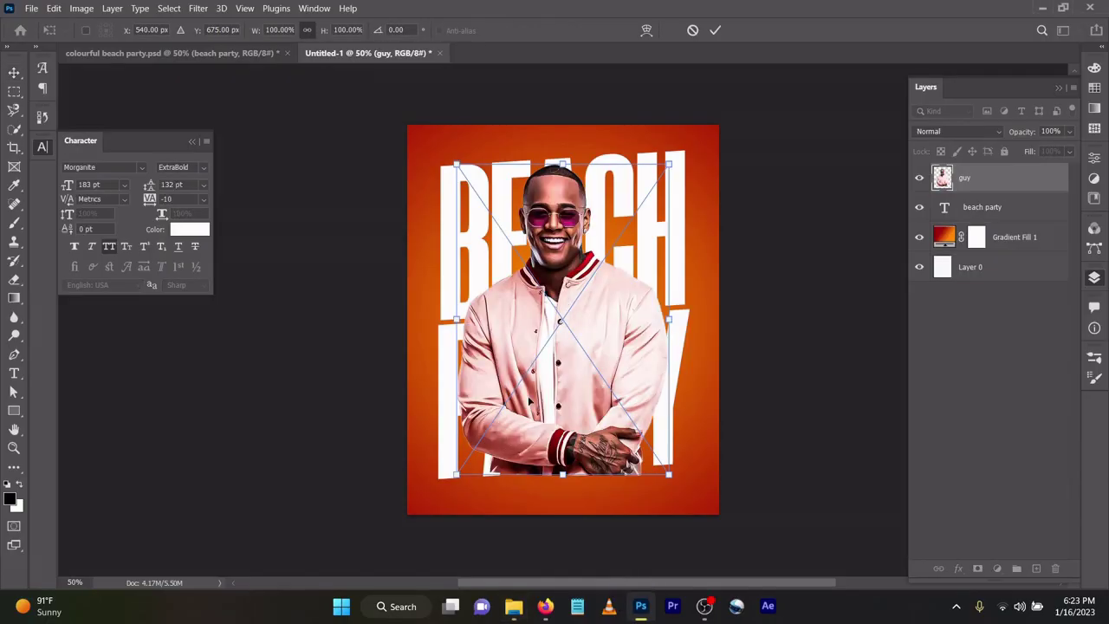
pyautogui.moveTo(541, 381); pyautogui.dragTo(542, 422)
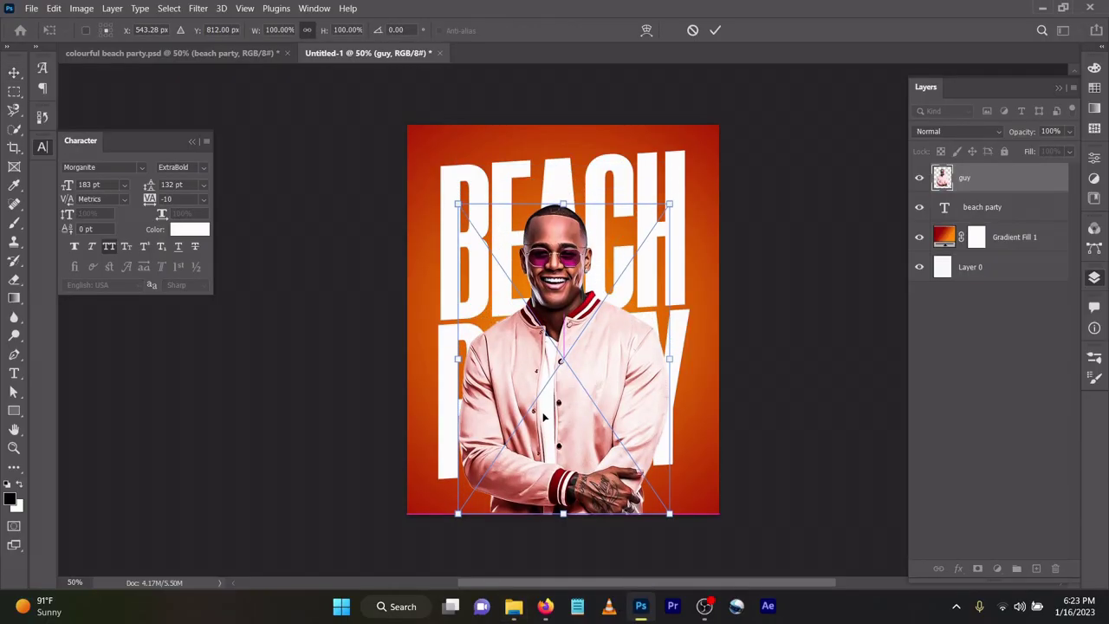
pyautogui.click(715, 30)
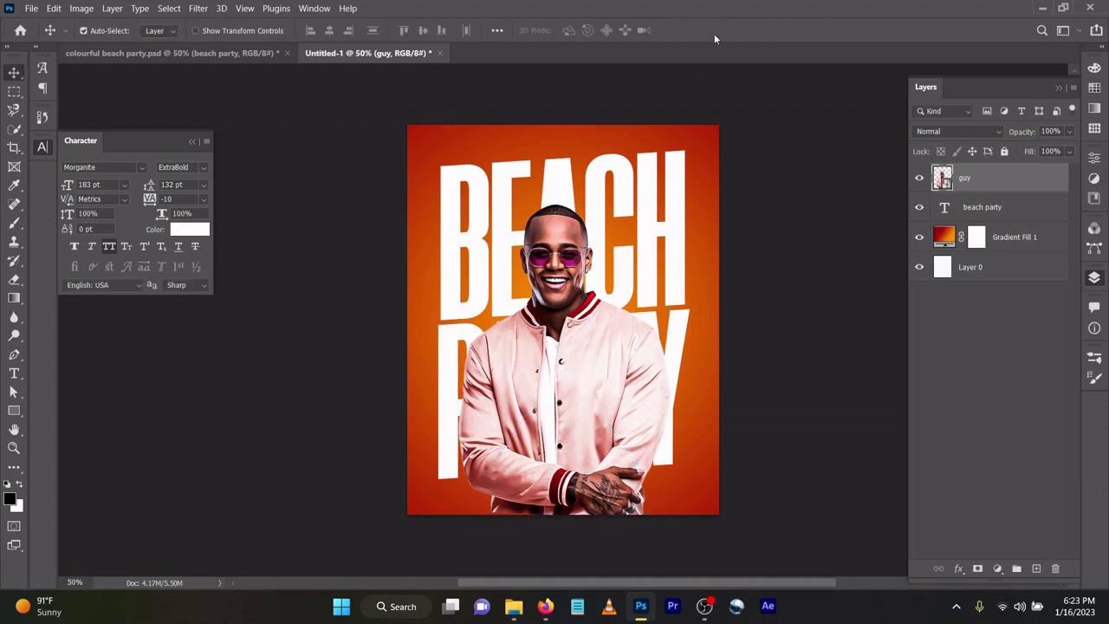
# Duplicate the beach party text layer and stack the copy above the man's layer
pyautogui.click(987, 212)
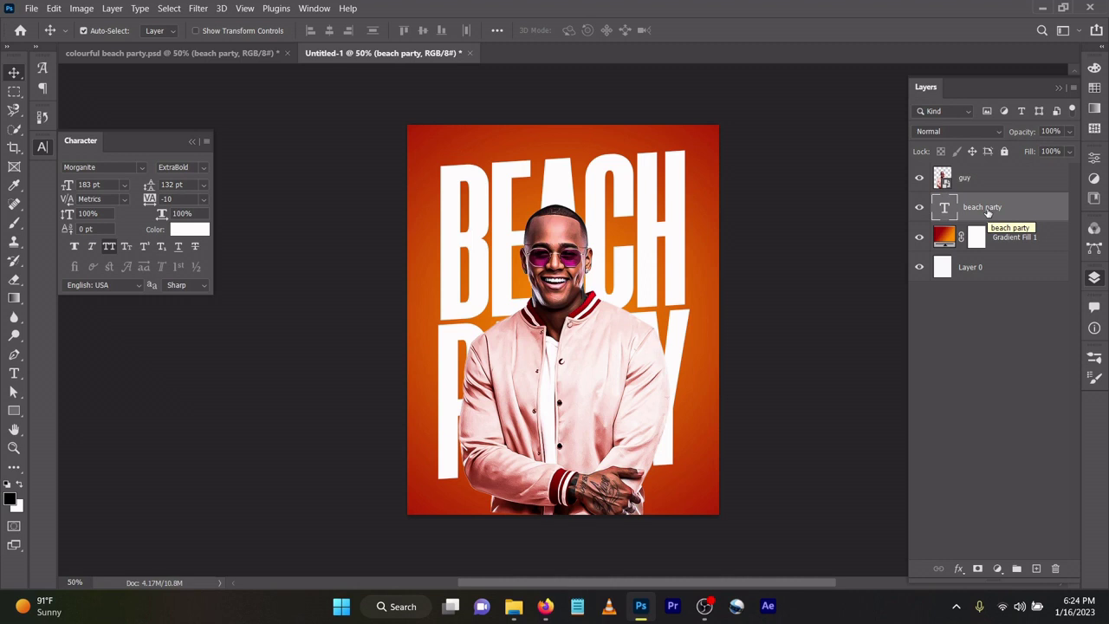
pyautogui.press('ctrl')
pyautogui.hotkey('ctrl', 'j')
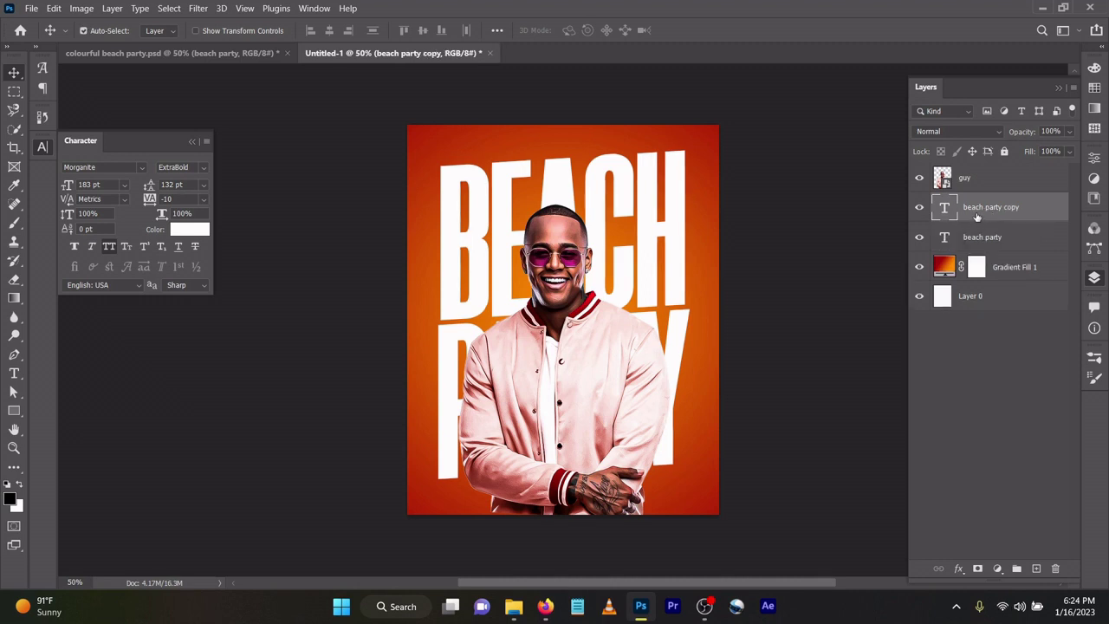
pyautogui.moveTo(977, 217)
pyautogui.mouseDown()
pyautogui.moveTo(978, 178)
pyautogui.moveTo(980, 217)
pyautogui.mouseUp()
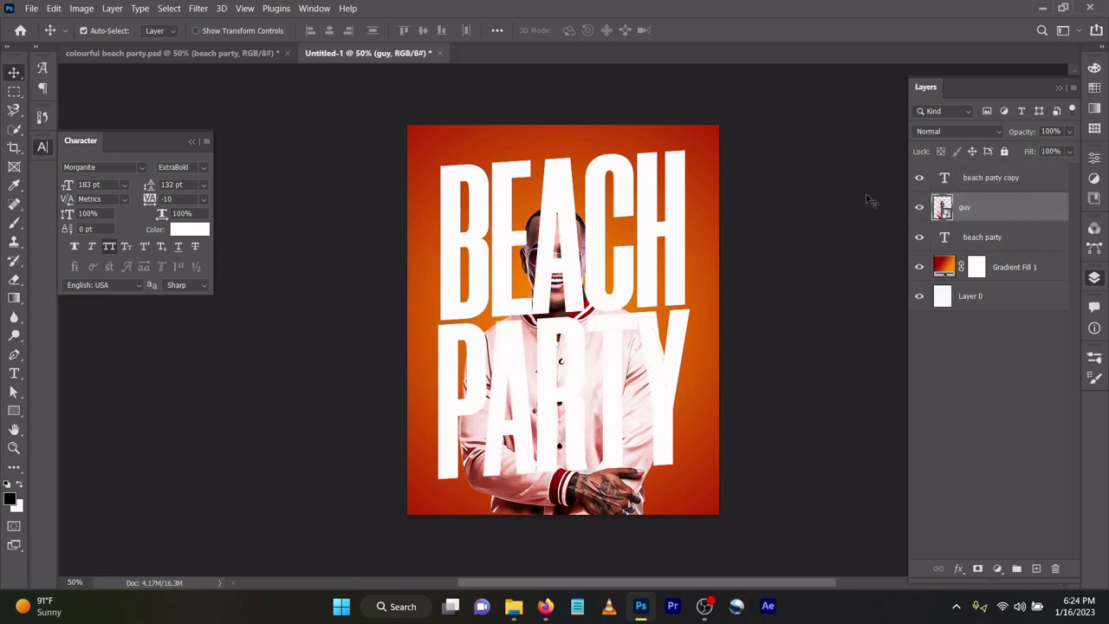
# Give the beach party copy a white 2 px outside stroke and 0% fill
pyautogui.click(994, 184)
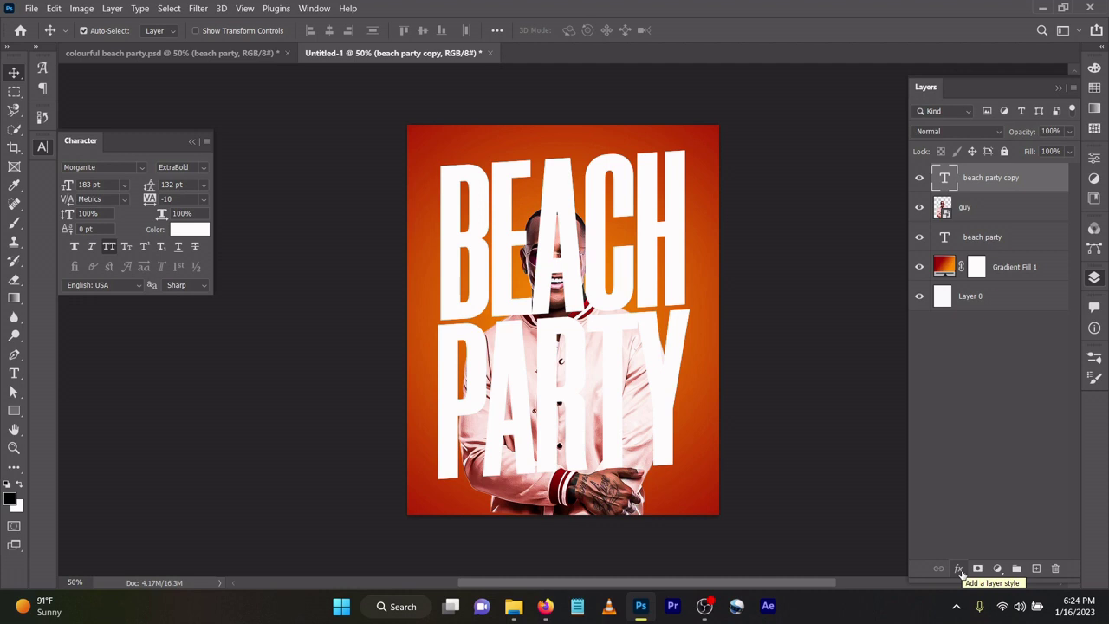
pyautogui.click(959, 569)
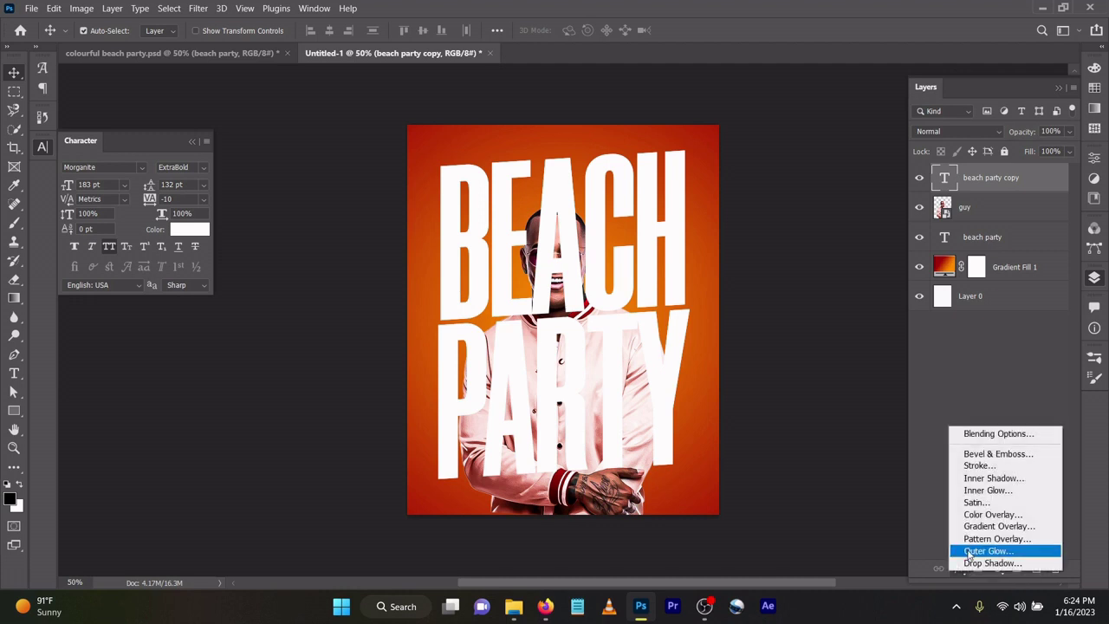
pyautogui.click(974, 468)
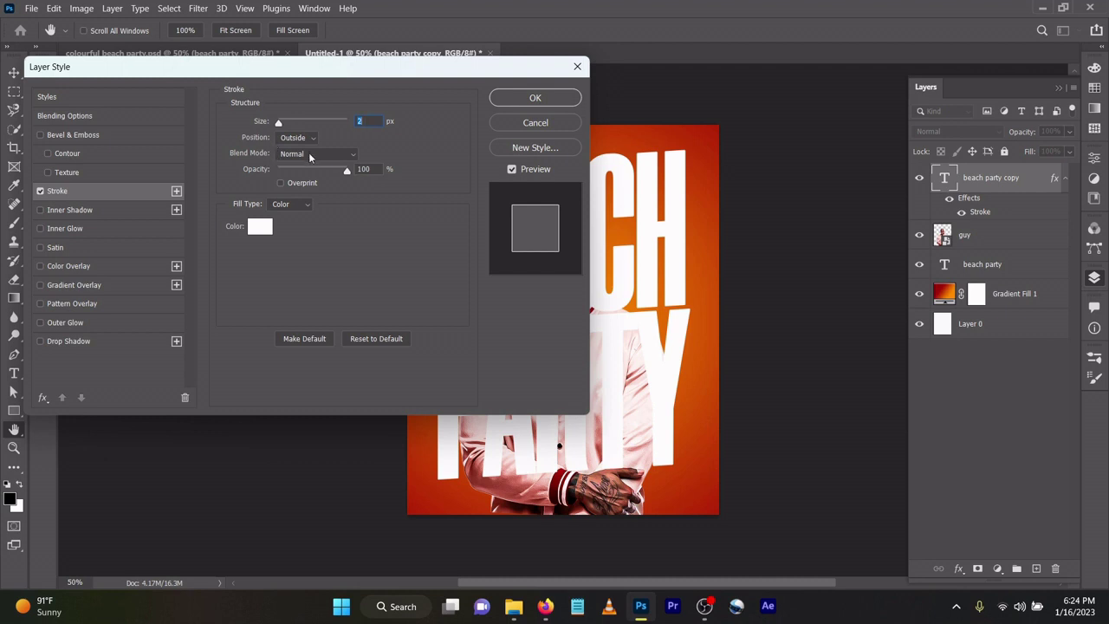
pyautogui.click(513, 104)
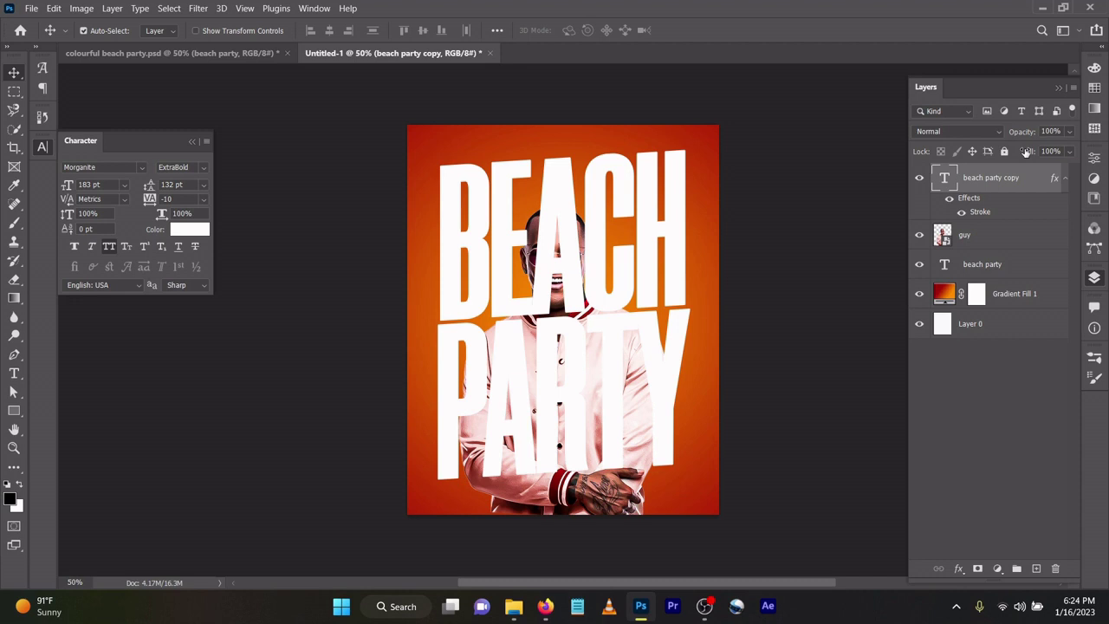
pyautogui.moveTo(1026, 152); pyautogui.dragTo(738, 154)
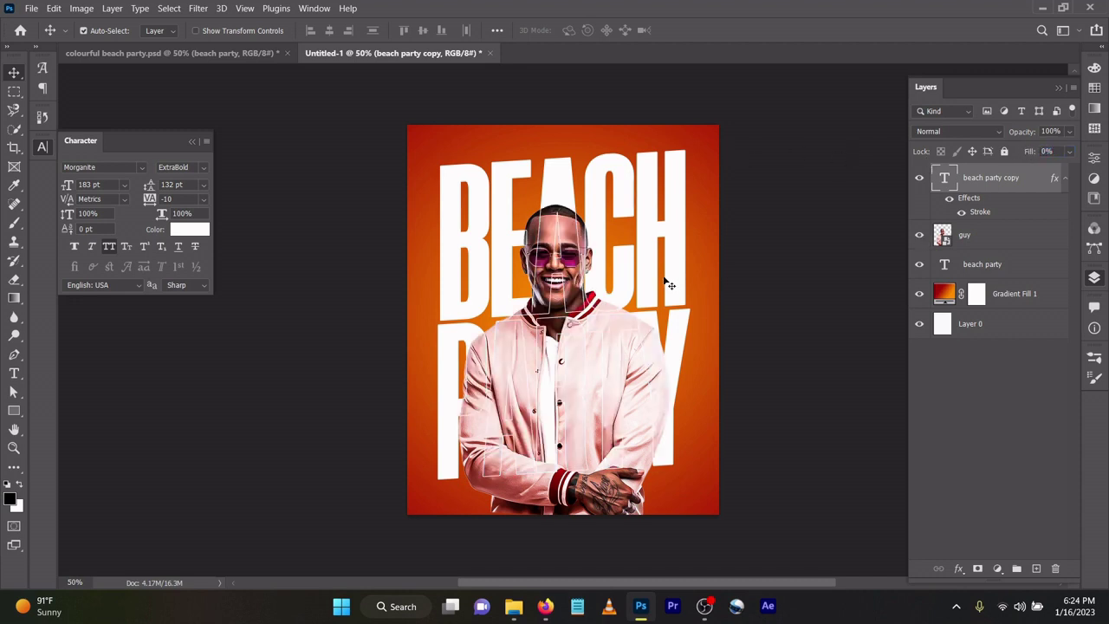
# Place the Light-Glow image above the man's layer and blend it in Screen mode
pyautogui.click(998, 242)
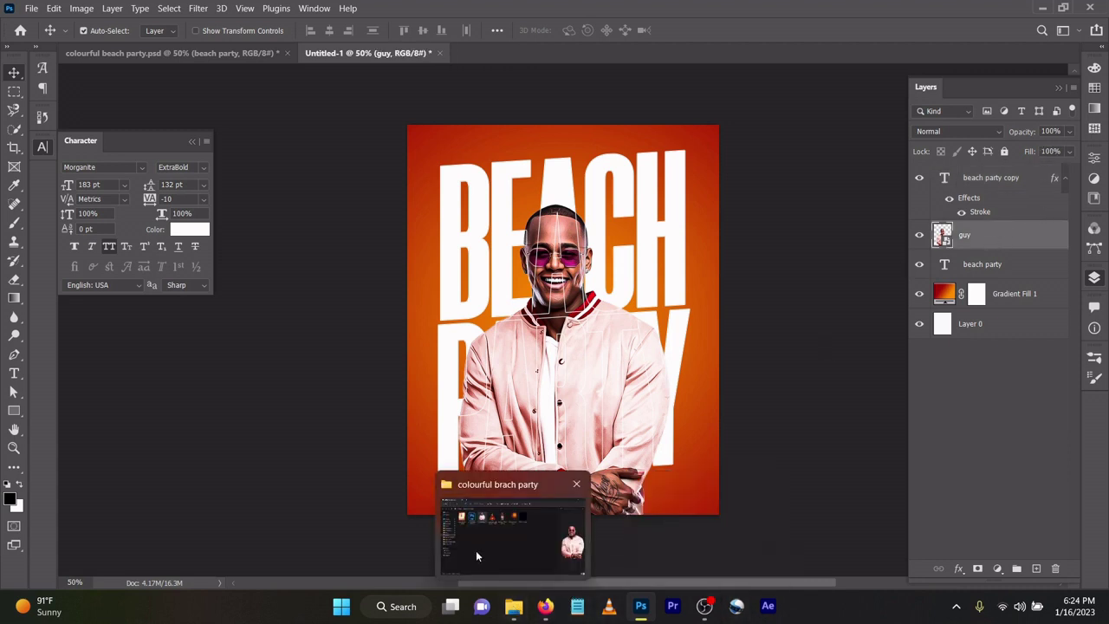
pyautogui.click(476, 548)
pyautogui.moveTo(564, 167); pyautogui.dragTo(642, 604)
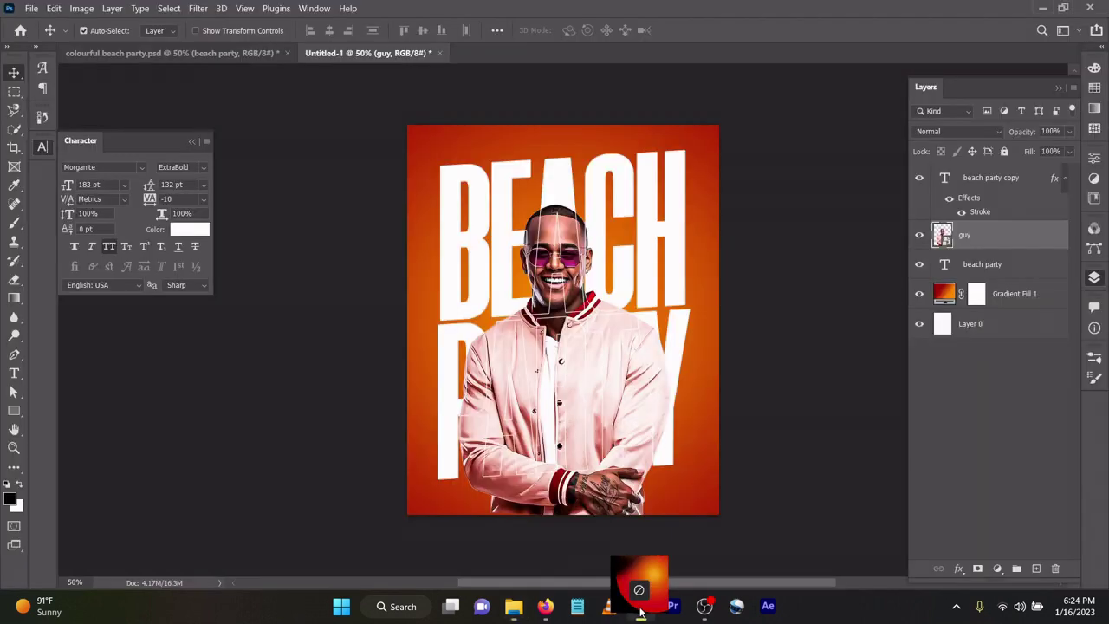
pyautogui.moveTo(642, 604); pyautogui.dragTo(683, 195)
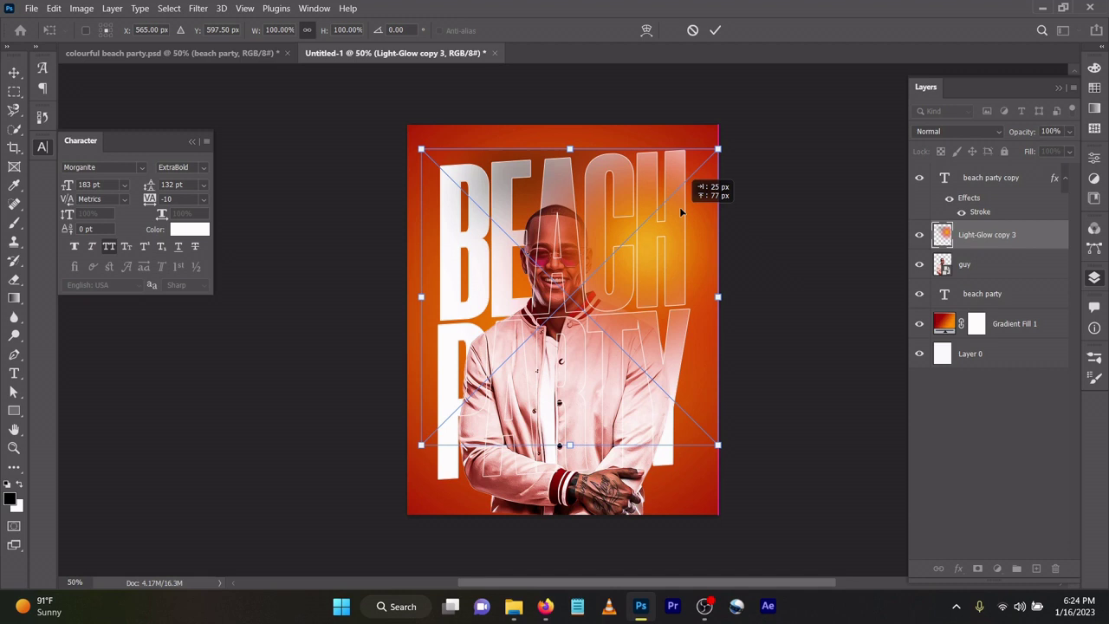
pyautogui.click(715, 31)
pyautogui.click(958, 131)
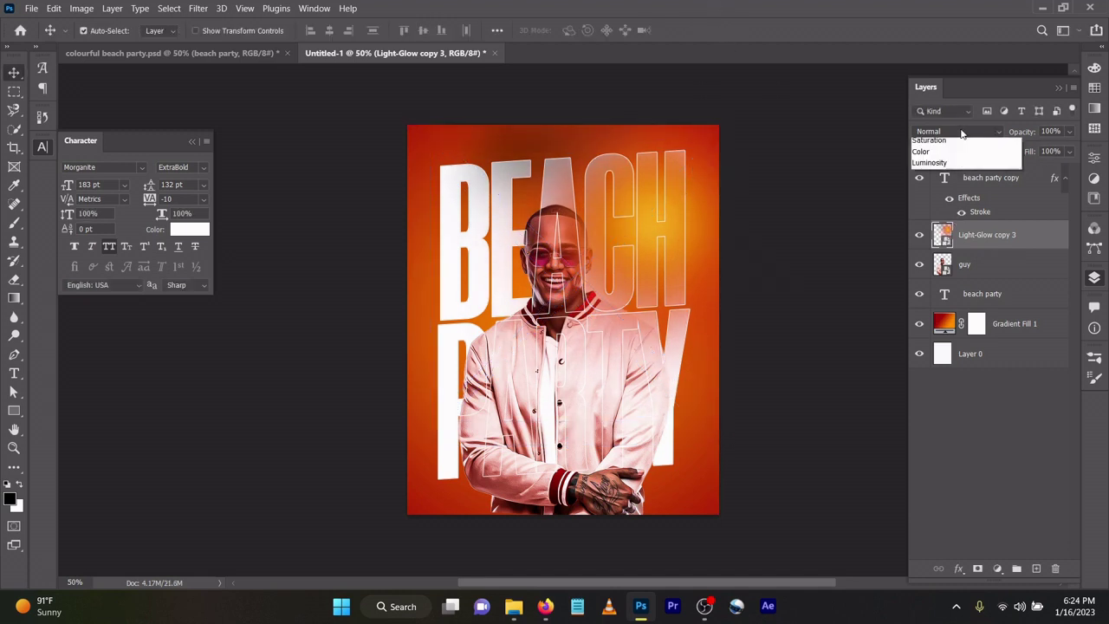
pyautogui.click(931, 253)
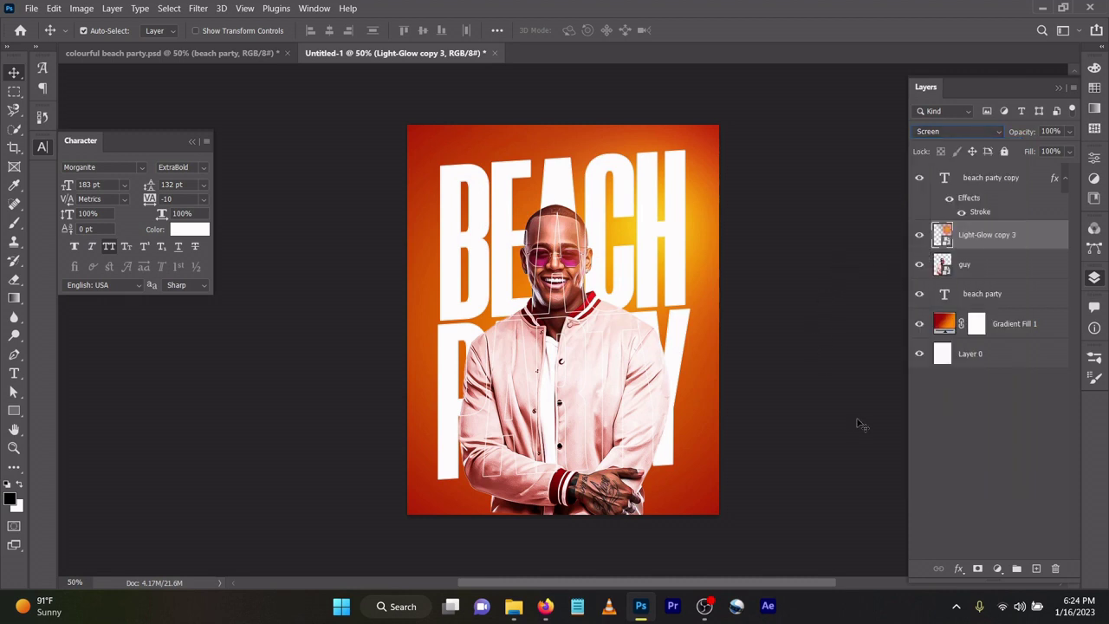
pyautogui.moveTo(514, 605)
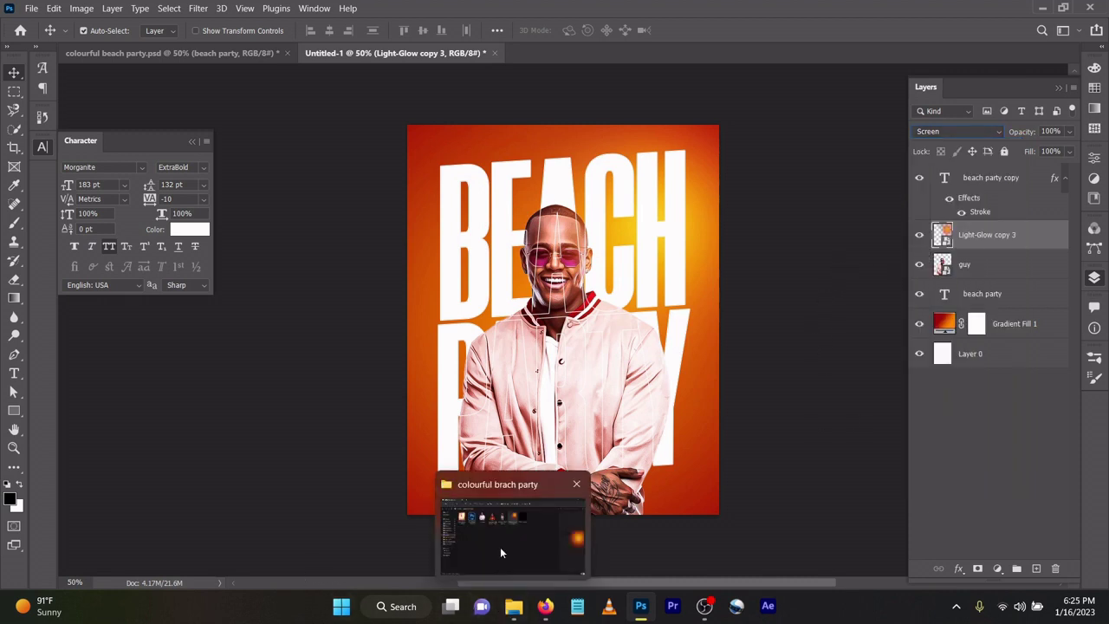
# Place Sparks copy.png onto the flyer and set its blend mode to Screen
pyautogui.click(500, 547)
pyautogui.moveTo(631, 143)
pyautogui.mouseDown()
pyautogui.moveTo(630, 297)
pyautogui.moveTo(596, 310)
pyautogui.moveTo(591, 286)
pyautogui.mouseUp()
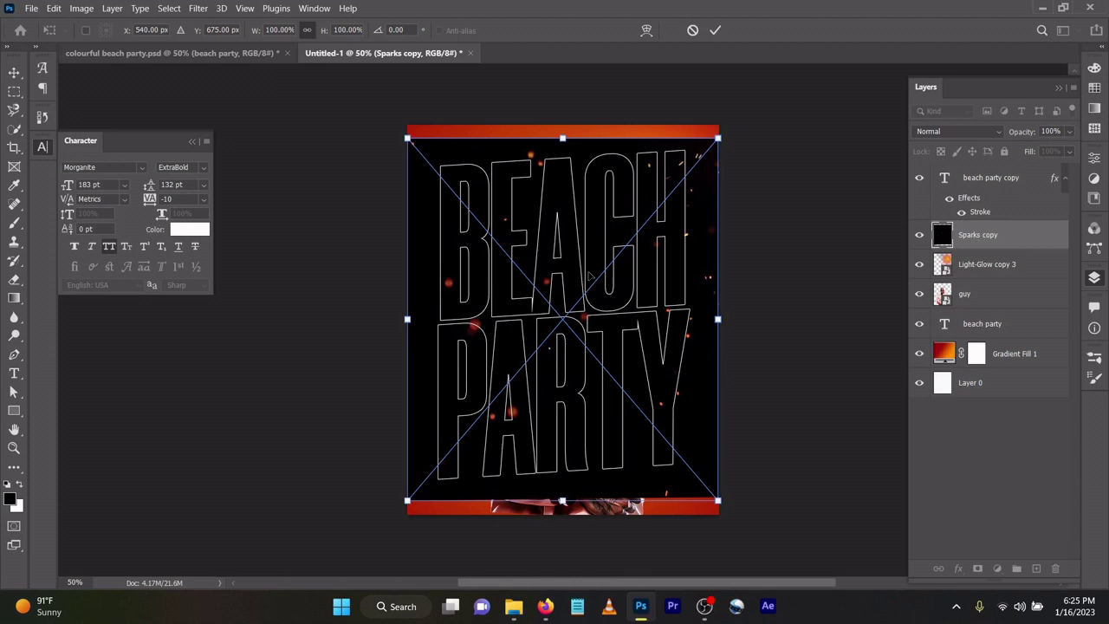
pyautogui.click(715, 30)
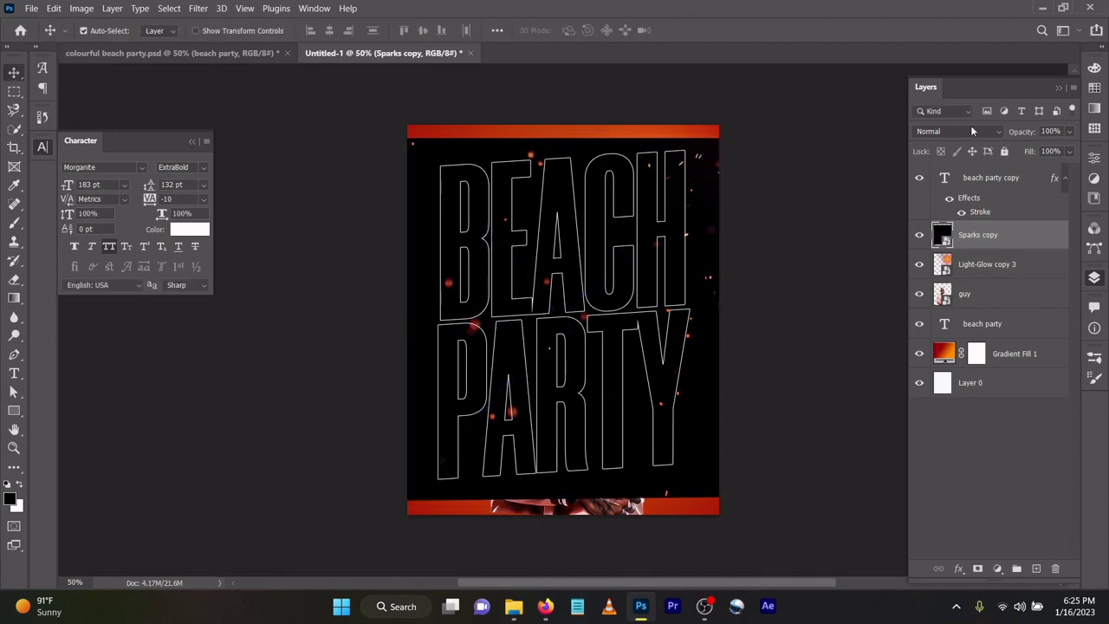
pyautogui.click(964, 134)
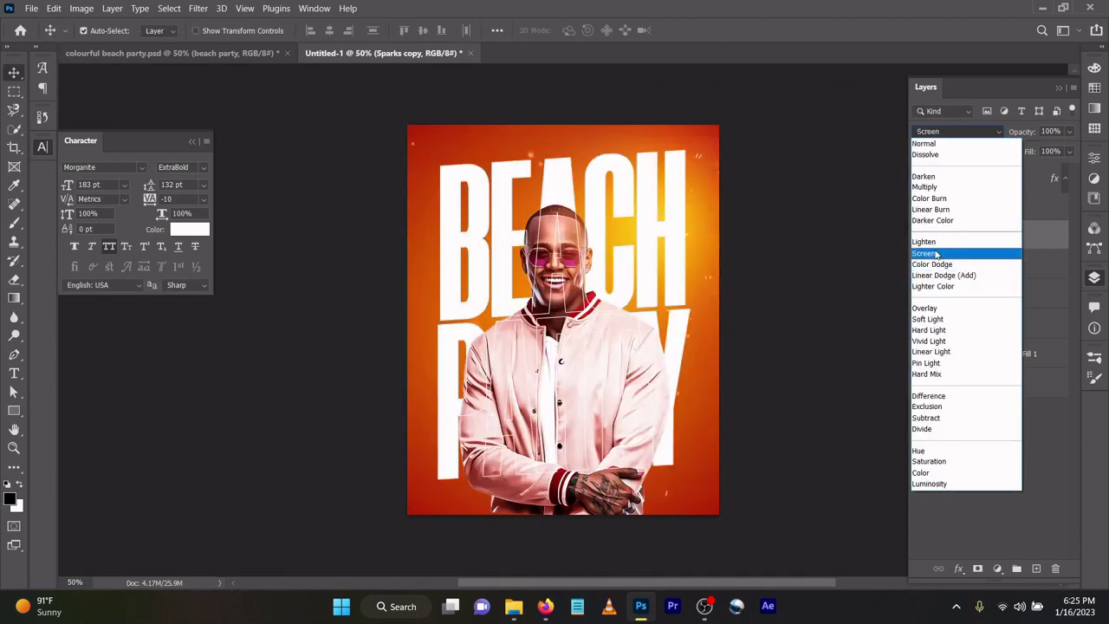
pyautogui.click(936, 248)
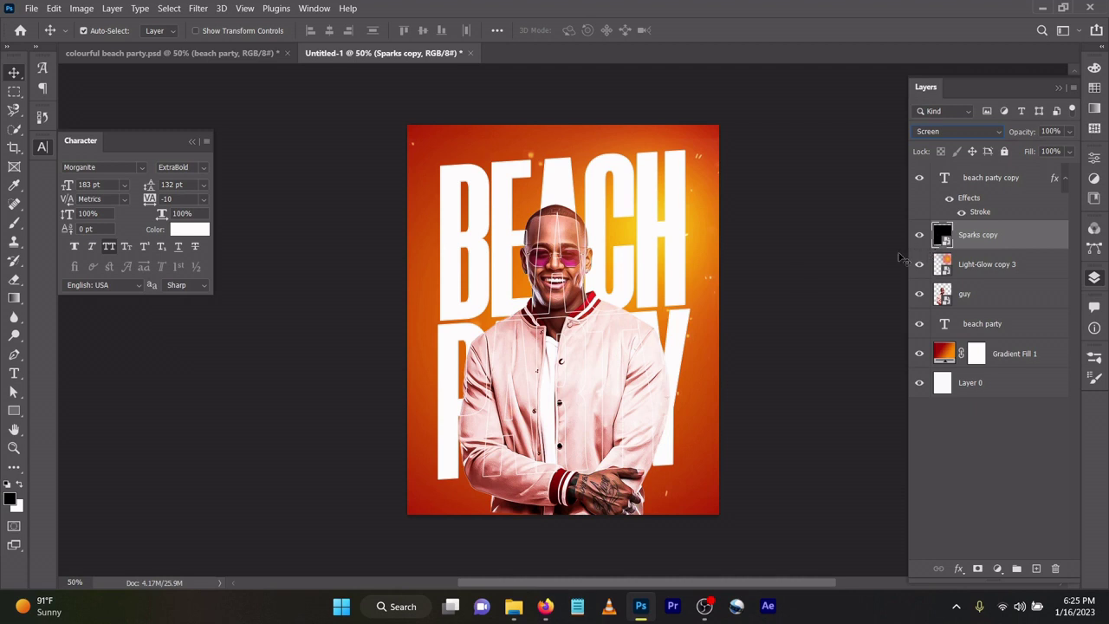
pyautogui.moveTo(513, 606)
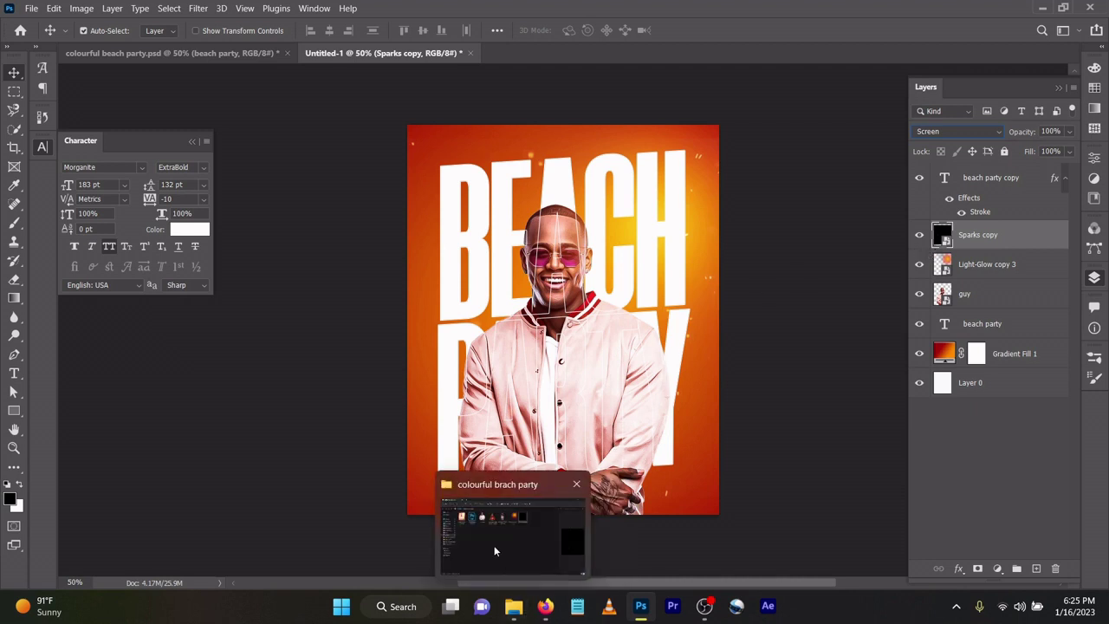
pyautogui.click(494, 545)
# Place the red bottle image in the flyer's bottom-right corner
pyautogui.moveTo(397, 148)
pyautogui.mouseDown()
pyautogui.moveTo(639, 605)
pyautogui.moveTo(490, 486)
pyautogui.mouseUp()
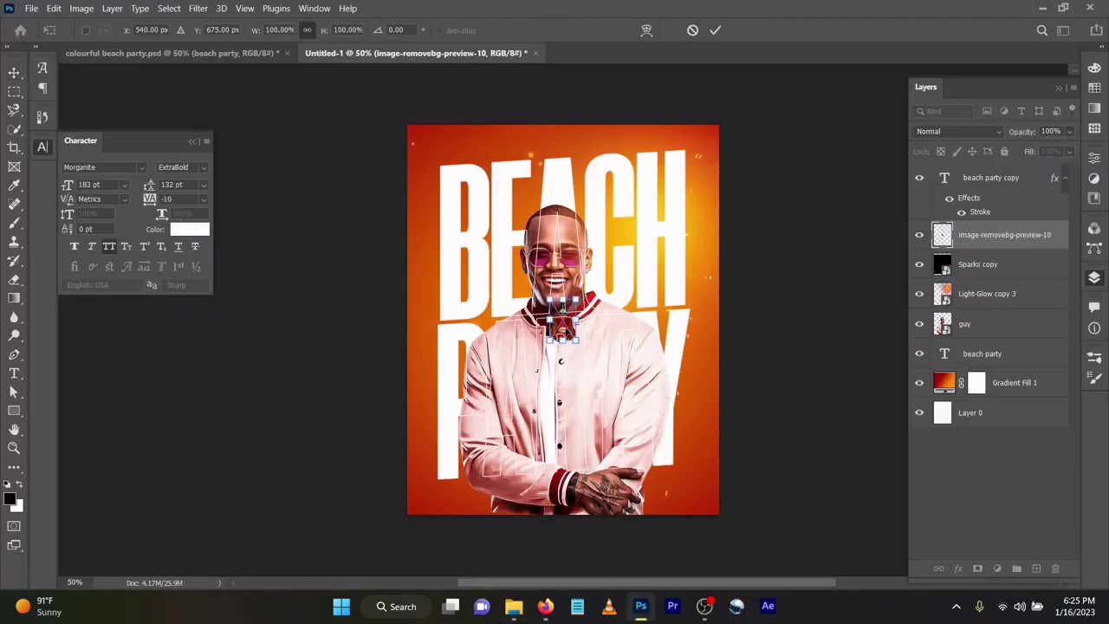
pyautogui.moveTo(564, 324); pyautogui.dragTo(691, 487)
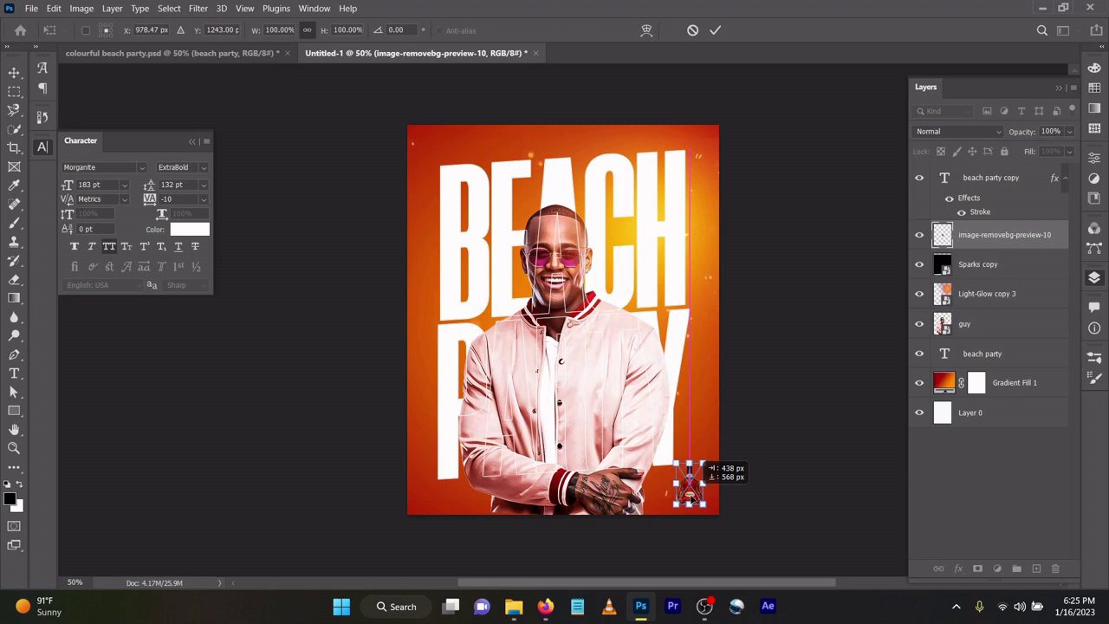
pyautogui.moveTo(691, 496); pyautogui.dragTo(700, 499)
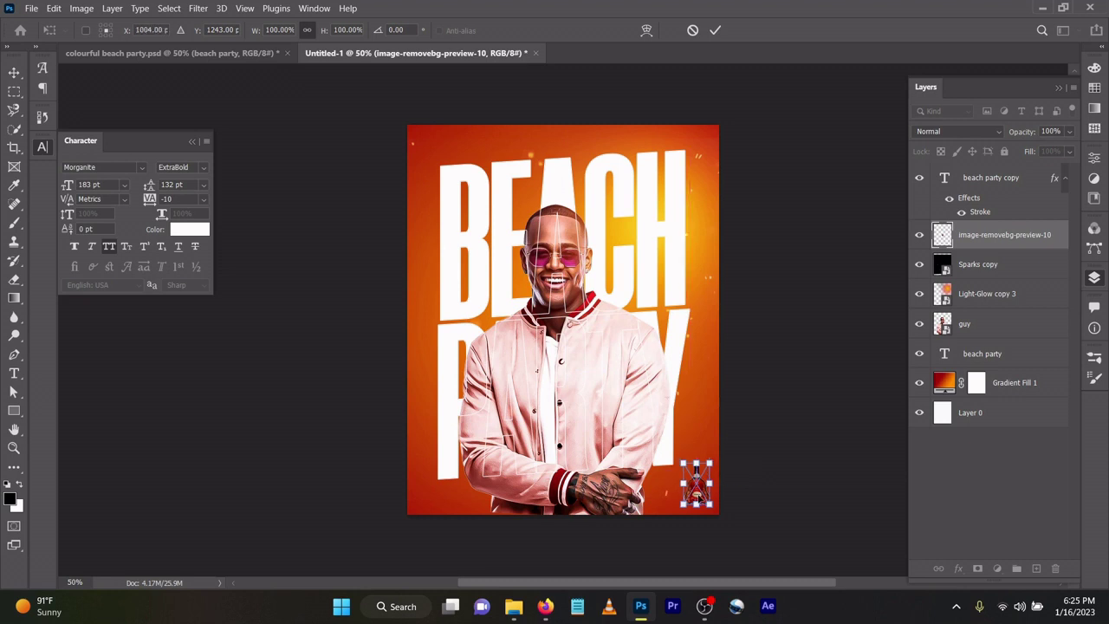
pyautogui.click(715, 32)
pyautogui.moveTo(545, 606)
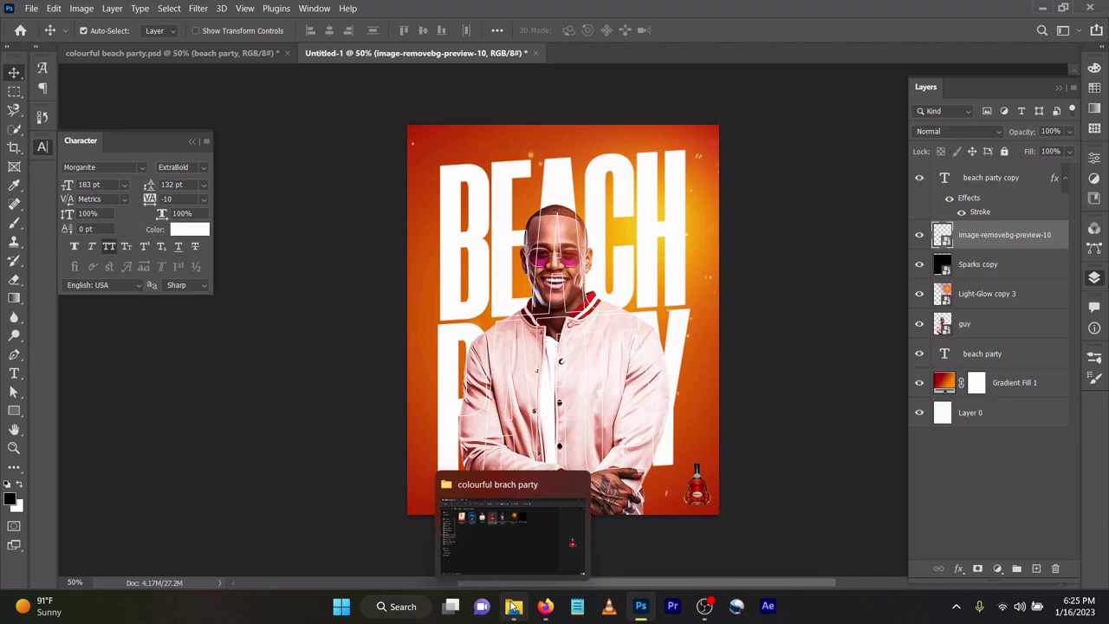
# Place the second bottle image in the bottom-left corner and fine-tune its position
pyautogui.click(514, 606)
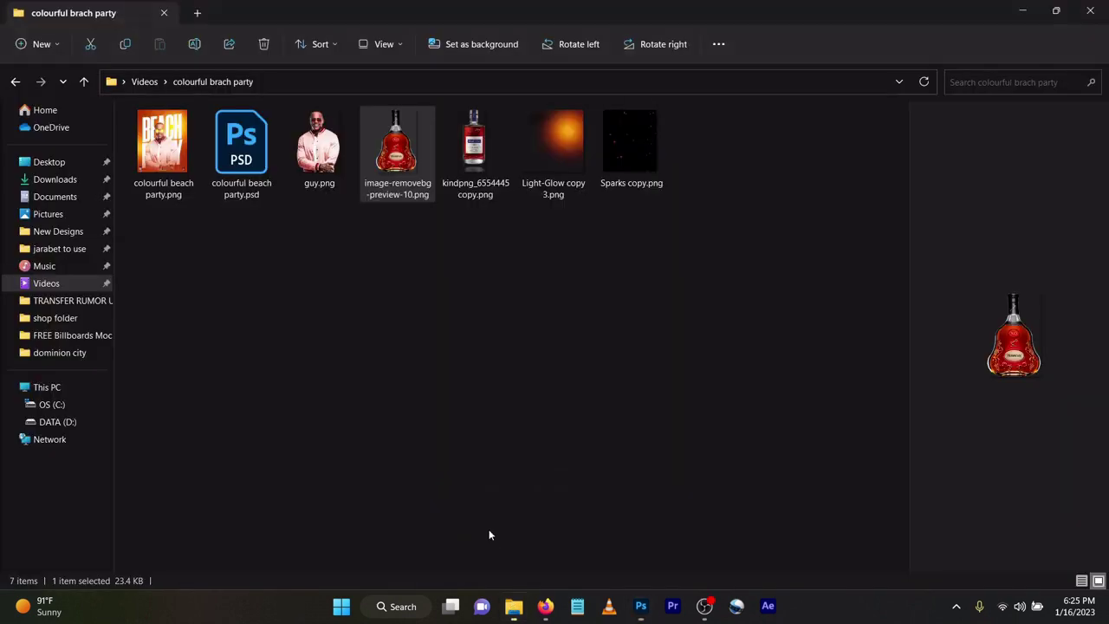
pyautogui.moveTo(480, 197); pyautogui.dragTo(458, 470)
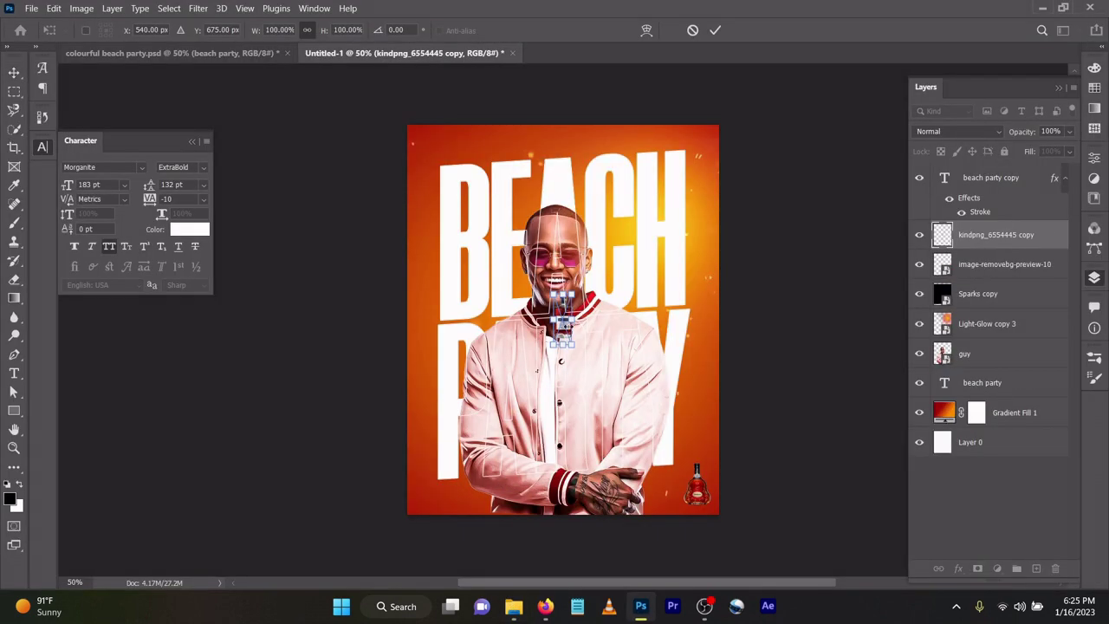
pyautogui.moveTo(565, 322)
pyautogui.mouseDown()
pyautogui.moveTo(428, 491)
pyautogui.moveTo(413, 491)
pyautogui.moveTo(413, 470)
pyautogui.mouseUp()
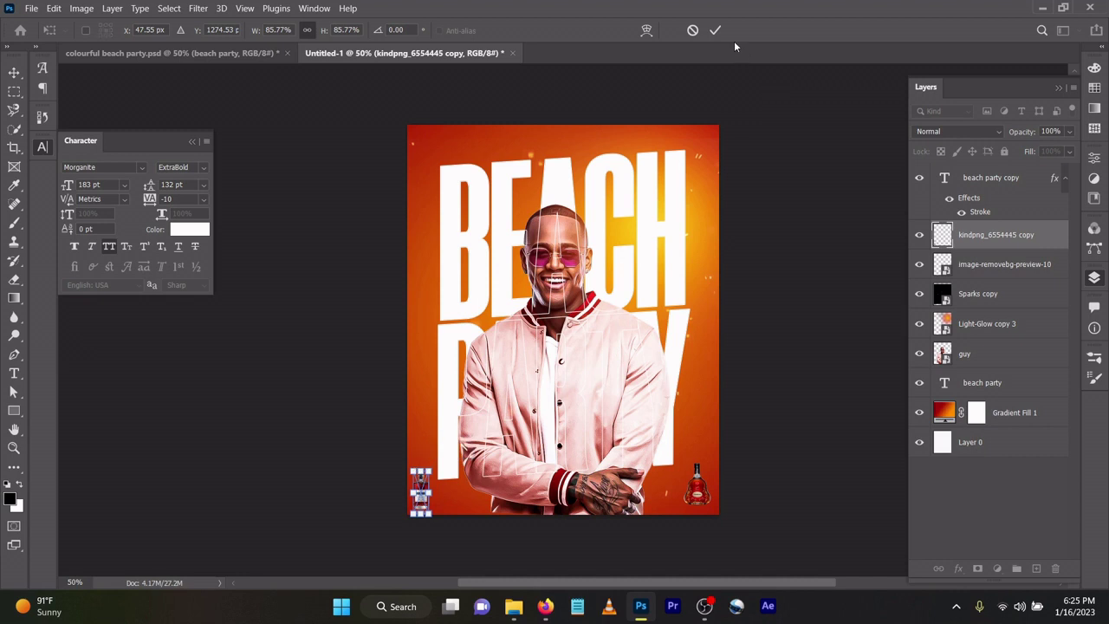
pyautogui.click(715, 30)
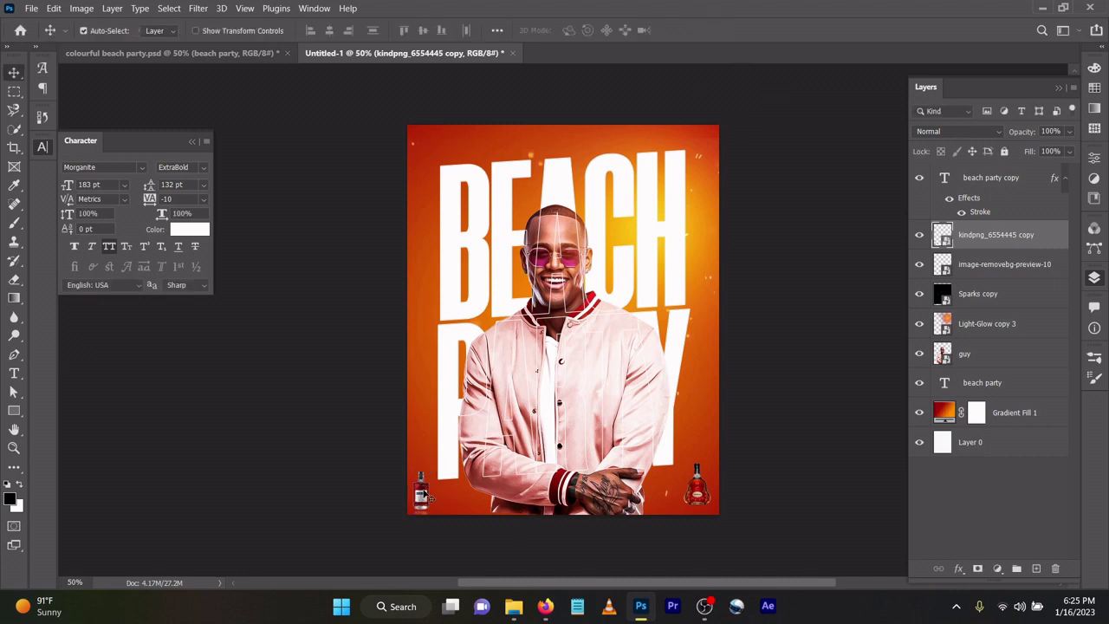
pyautogui.moveTo(423, 494); pyautogui.dragTo(424, 493)
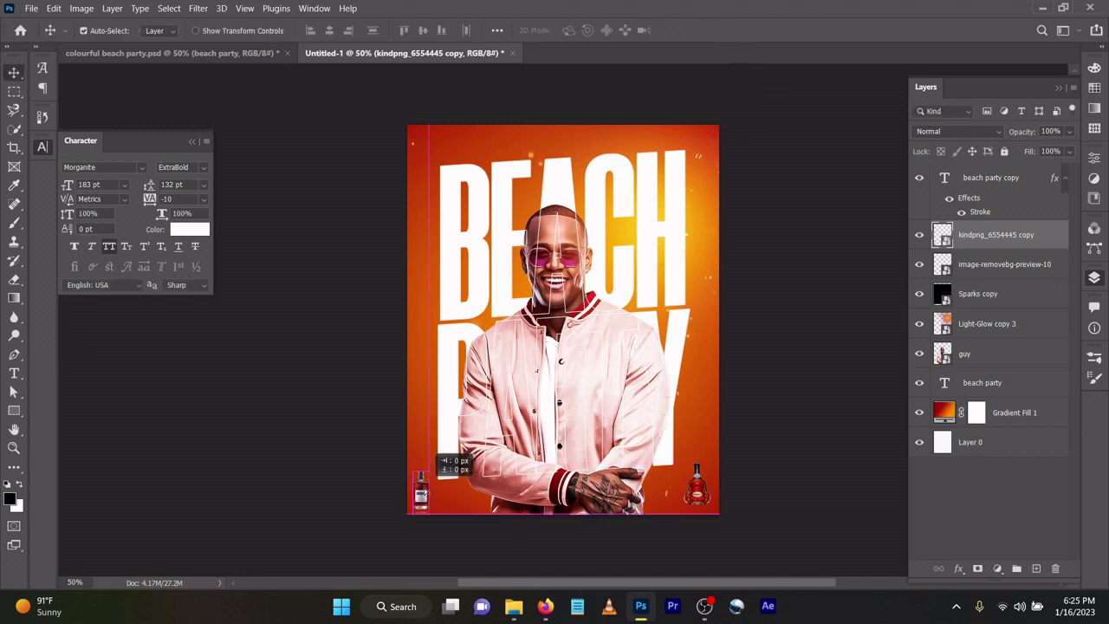
pyautogui.moveTo(424, 493); pyautogui.dragTo(423, 484)
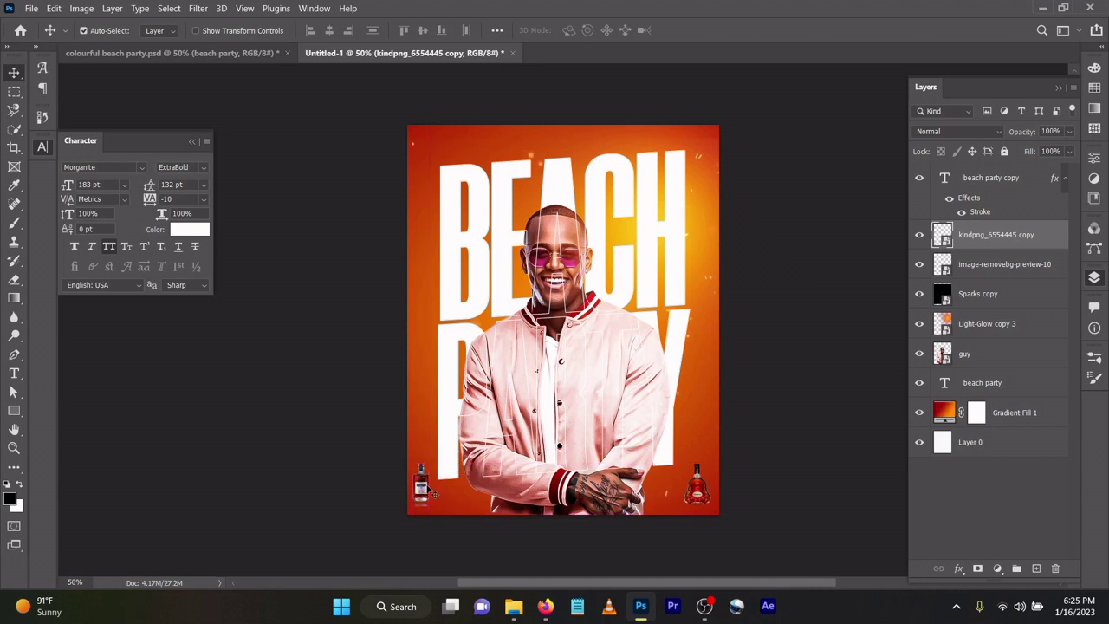
pyautogui.press('Down')
pyautogui.press('Down')
pyautogui.press('Down')
pyautogui.press('Down')
pyautogui.press('Down')
pyautogui.press('Down')
# Add a blank layer above the man and ready an enlarged brush with the background's orange
pyautogui.click(975, 350)
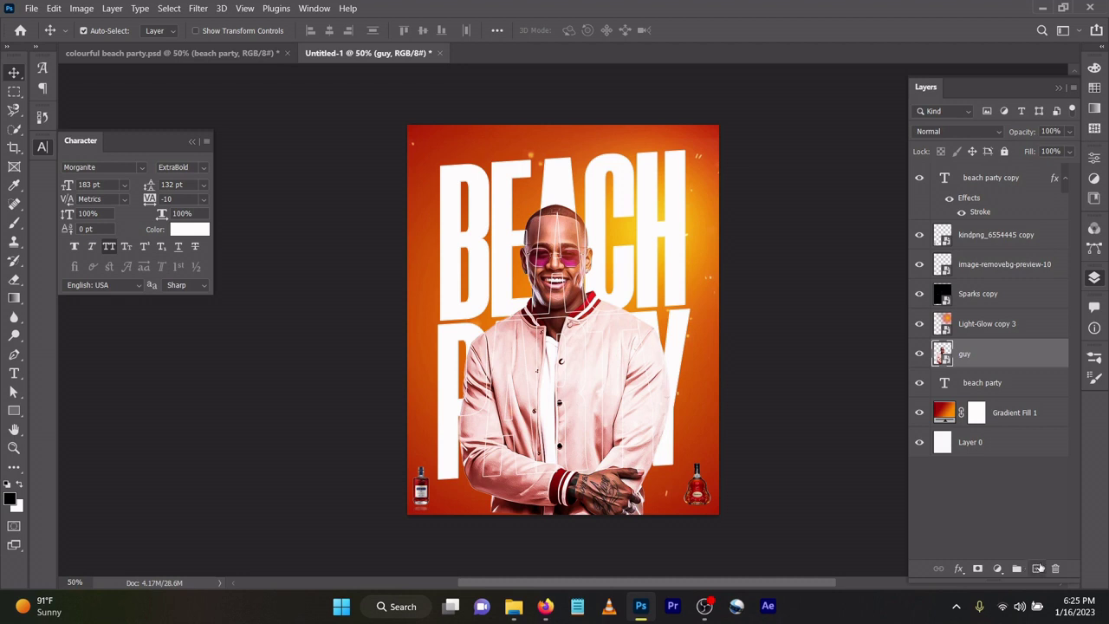
pyautogui.click(1039, 568)
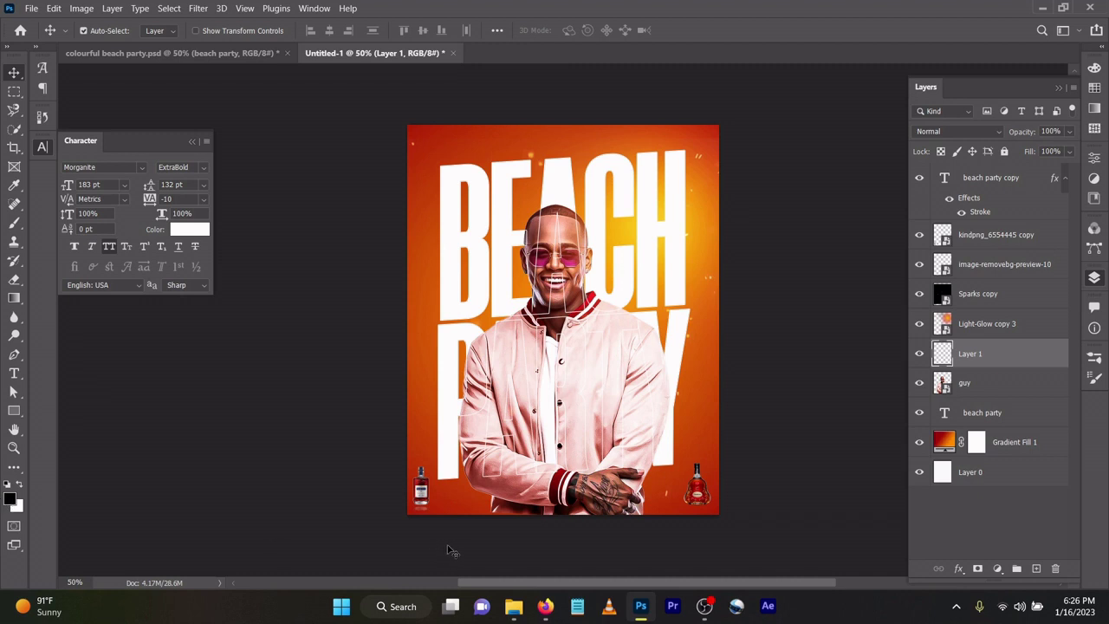
pyautogui.press('b')
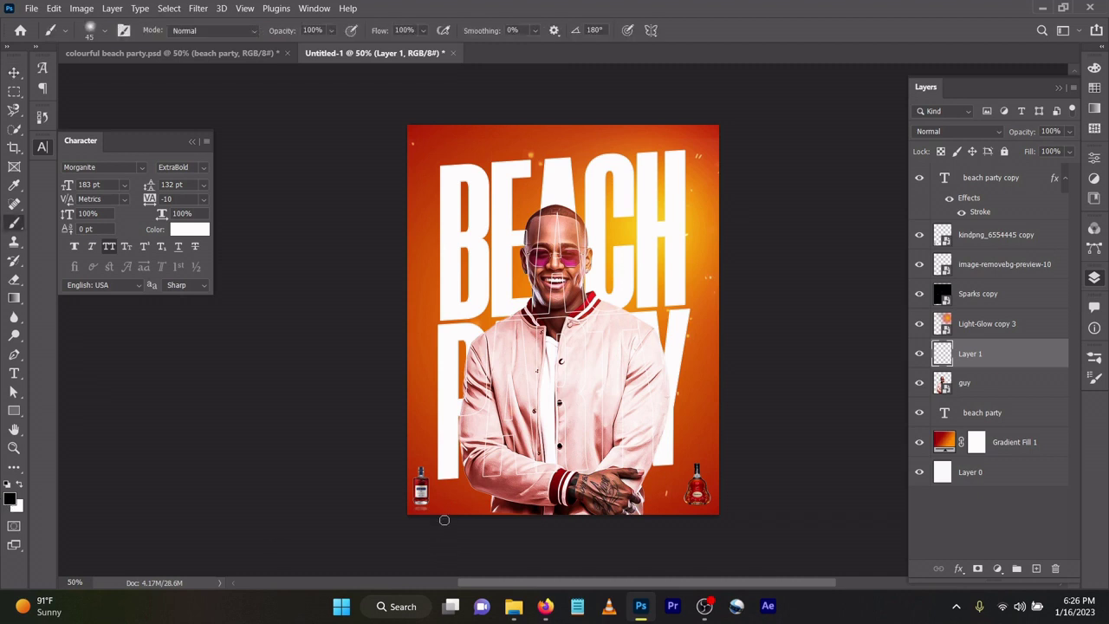
pyautogui.press(']')
pyautogui.press(']')
pyautogui.press(']')
pyautogui.click(13, 499)
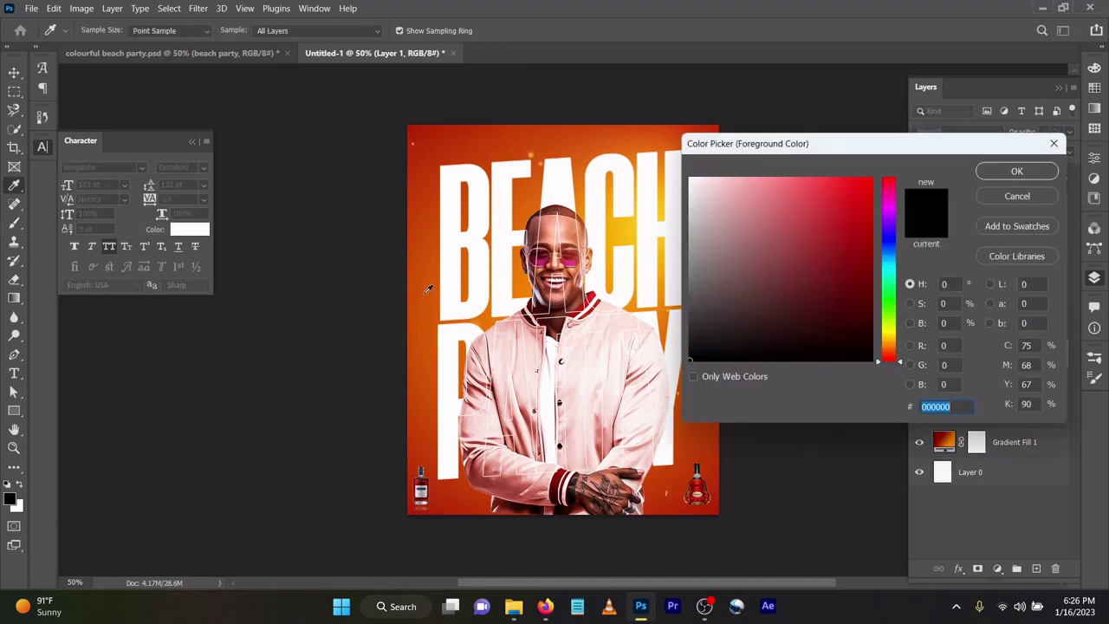
pyautogui.click(427, 292)
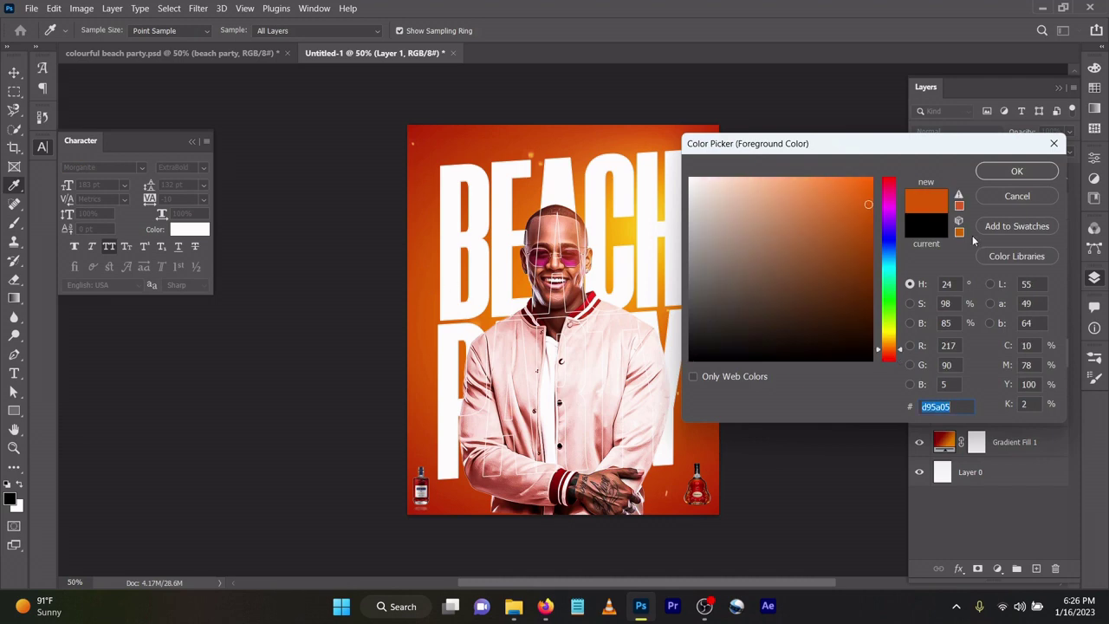
pyautogui.click(1017, 171)
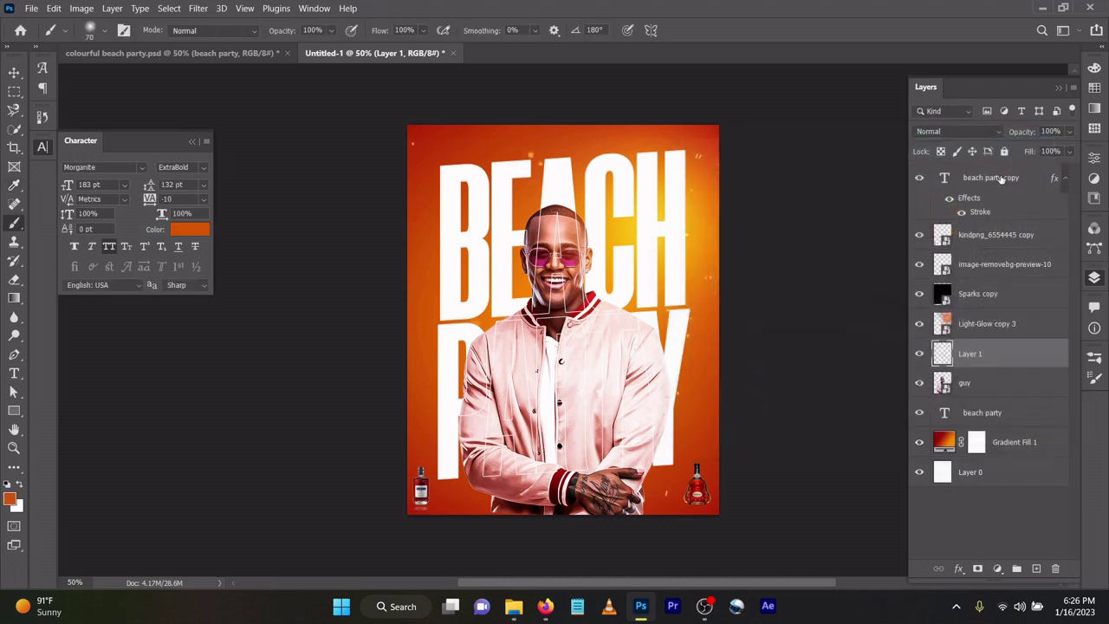
# Zoom in on the man's face, set the new layer to Linear Dodge (Add), and duplicate it
pyautogui.hotkey('ctrl', '+')
pyautogui.scroll(2, 536, 256)
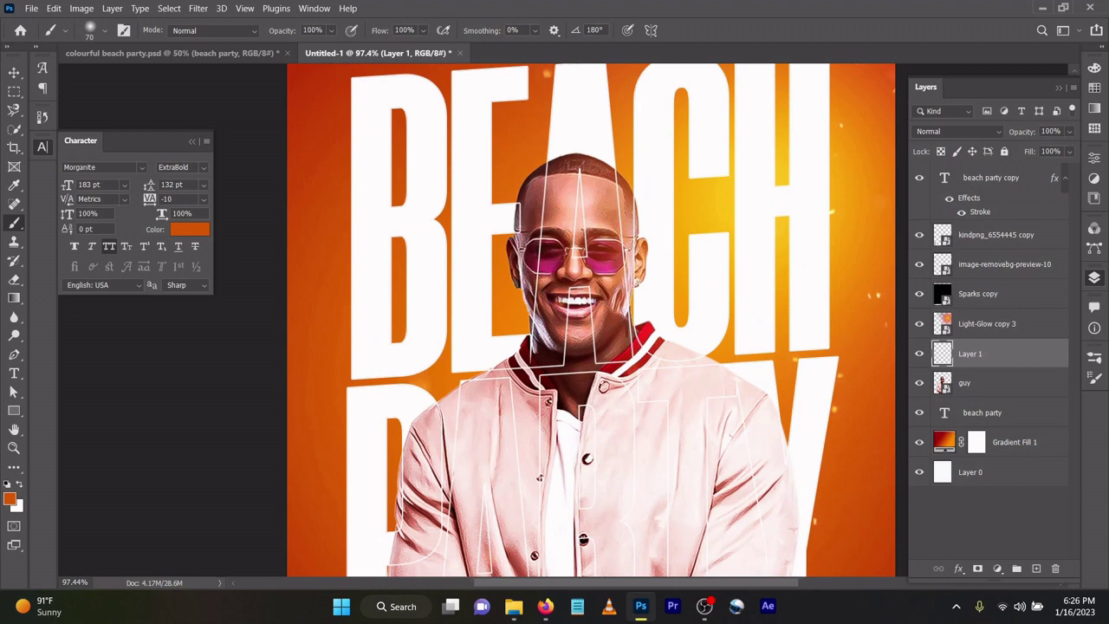
pyautogui.scroll(2, 541, 255)
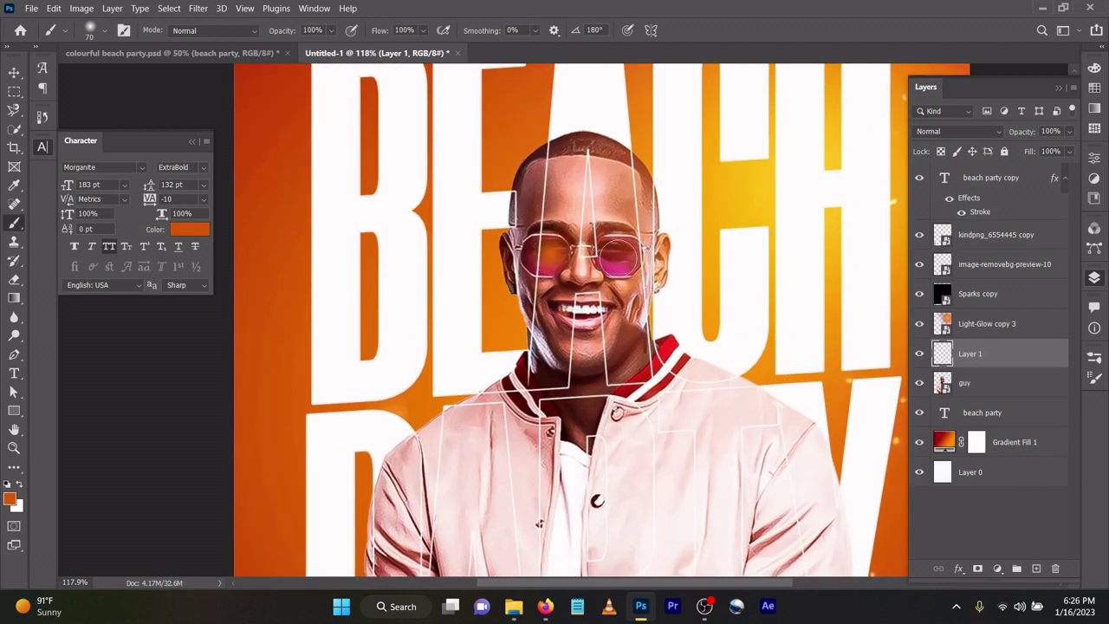
pyautogui.click(943, 132)
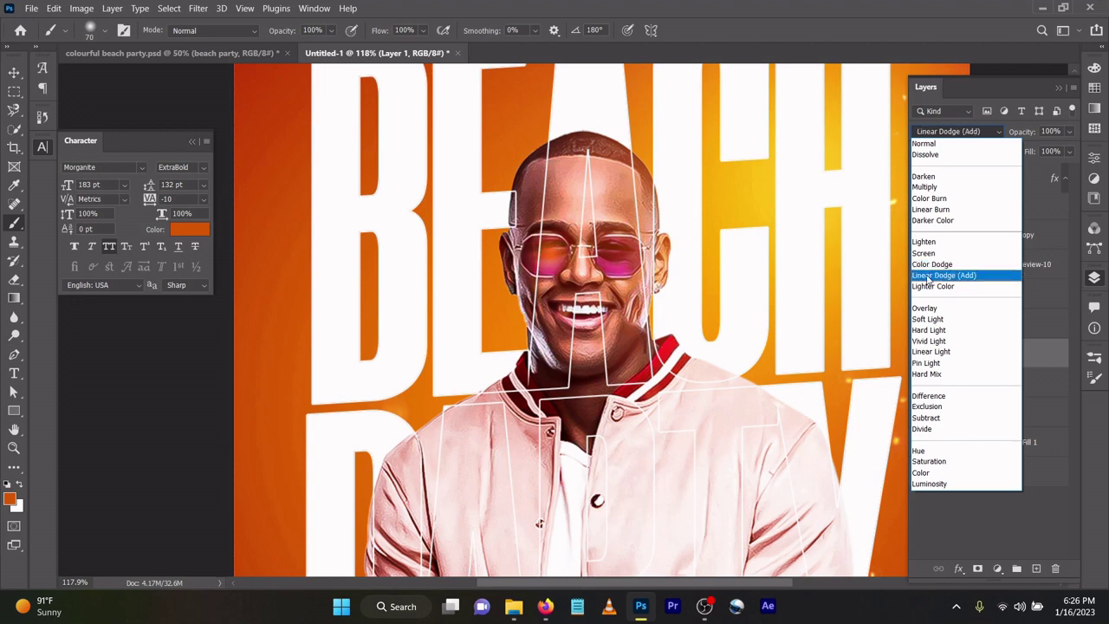
pyautogui.click(928, 276)
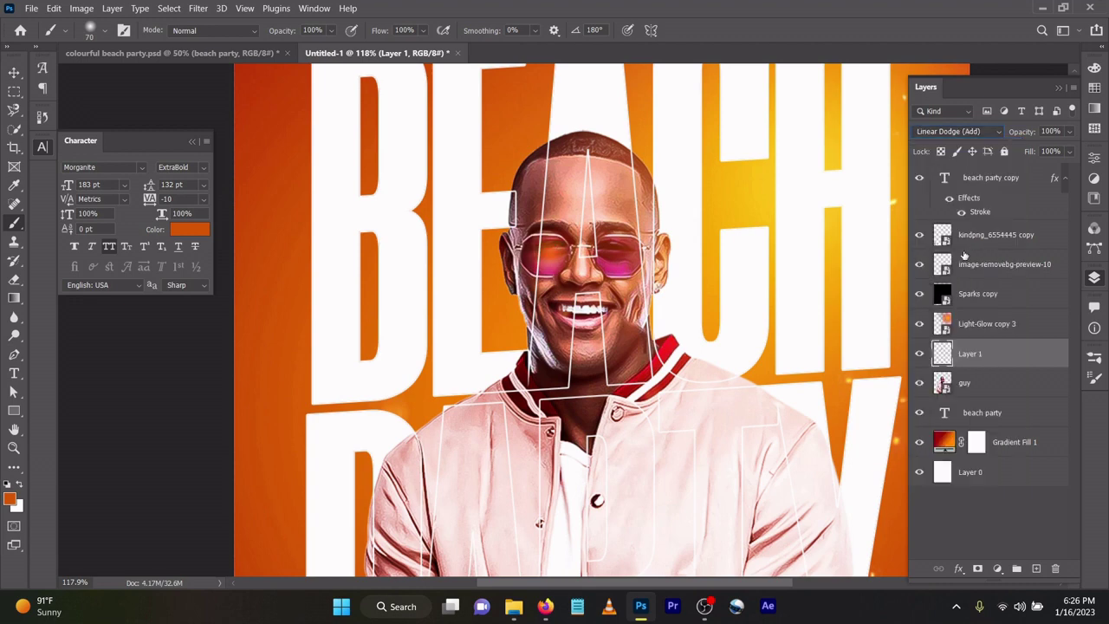
pyautogui.hotkey('ctrl', 'j')
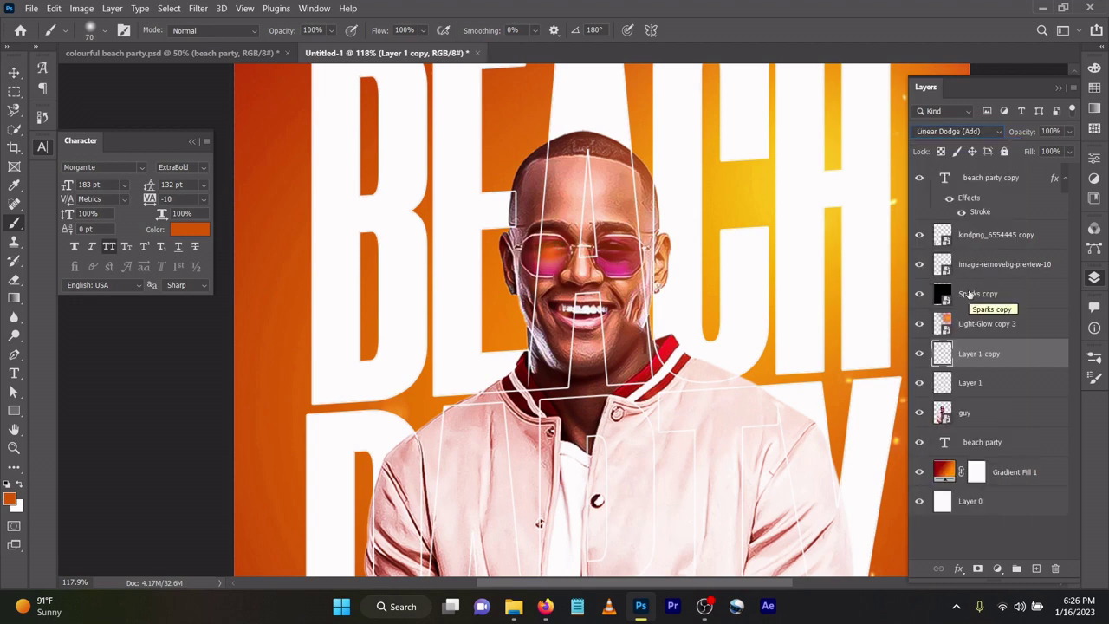